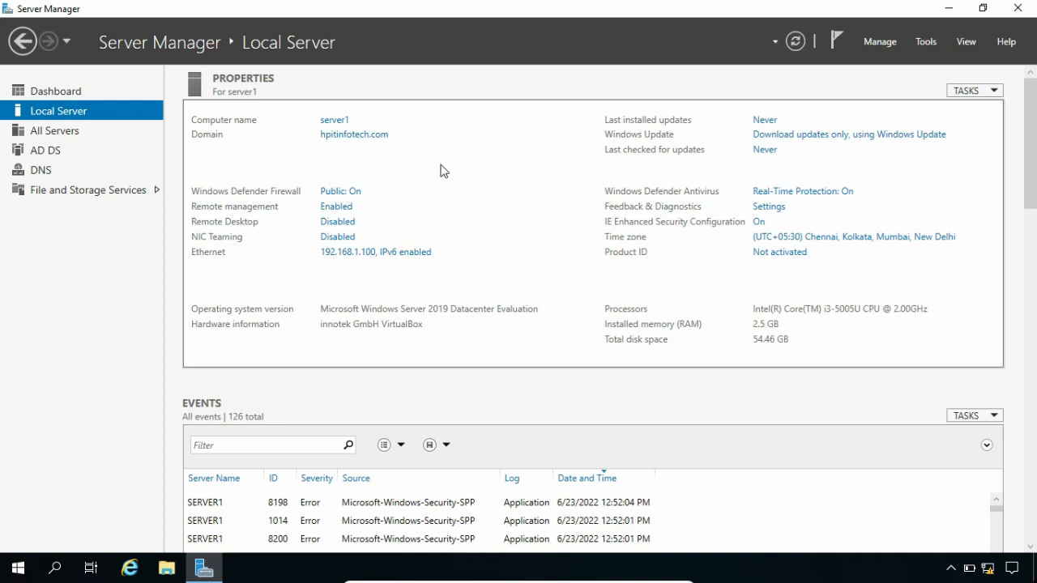
- Review the D: volume's shadow copy storage settings in Computer Management, leaving storage unlimited
left_click(918, 43)
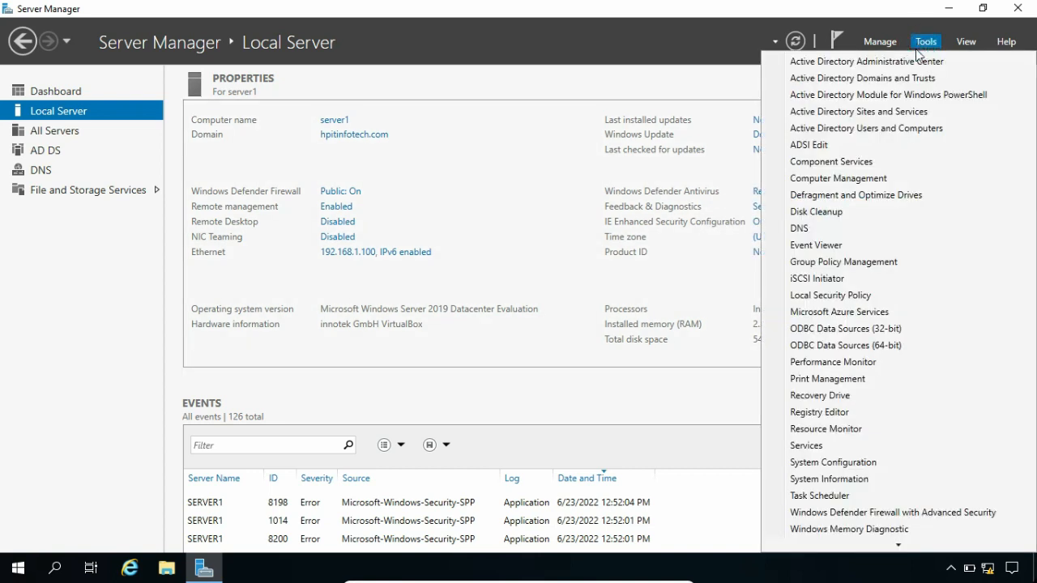
left_click(880, 176)
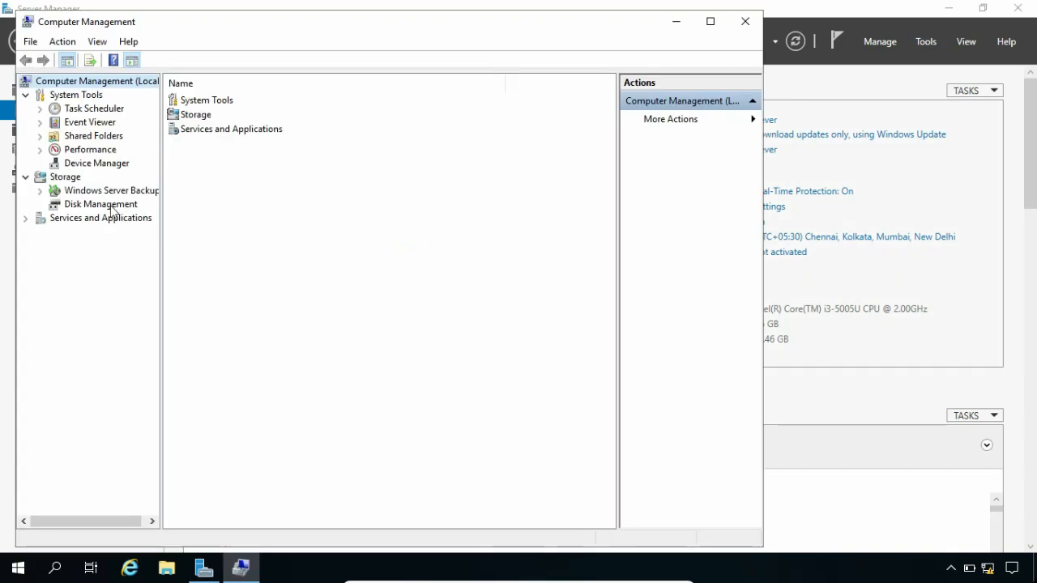
left_click(108, 207)
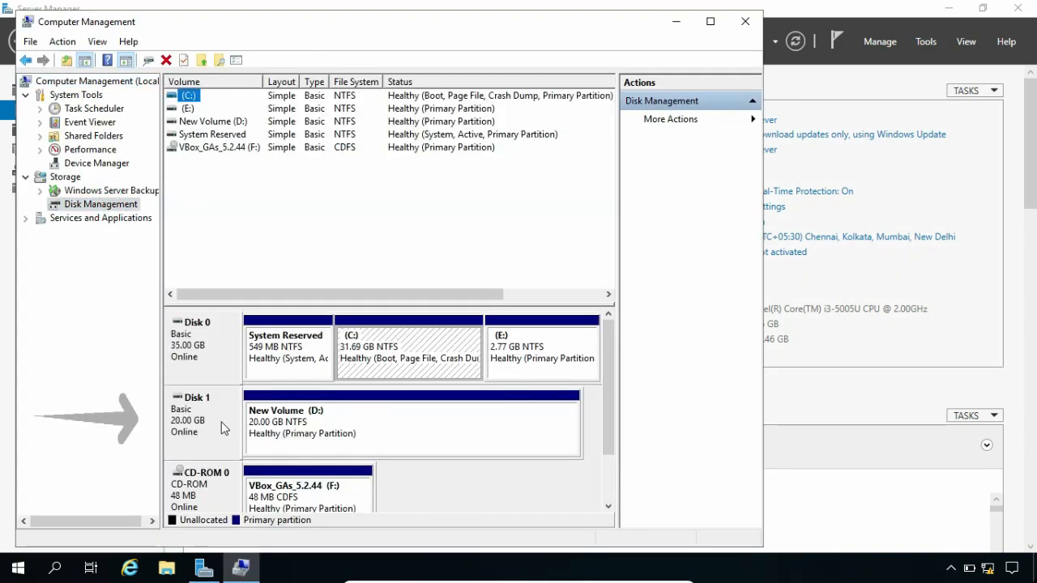
right_click(361, 436)
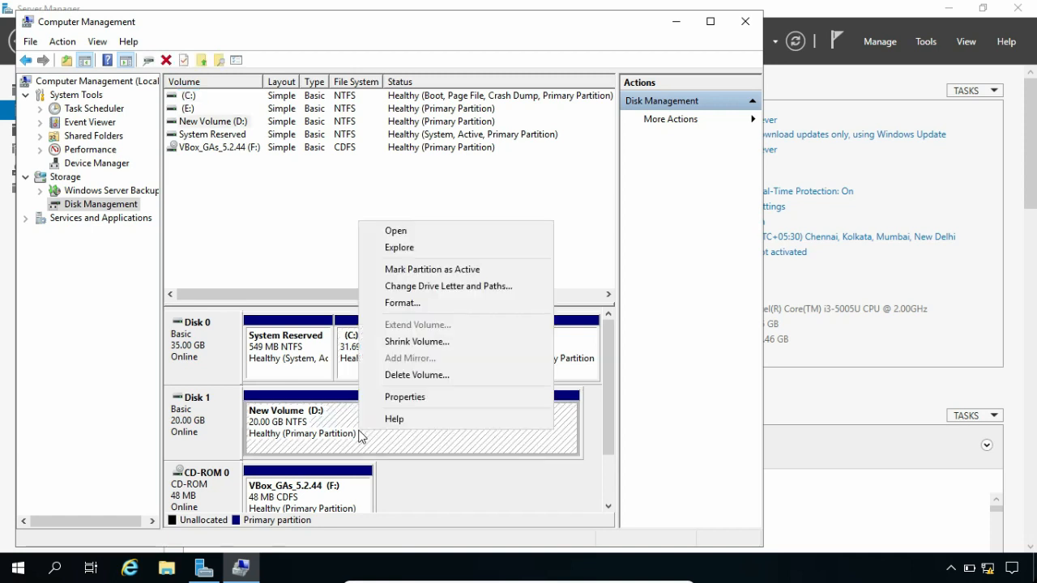
left_click(405, 401)
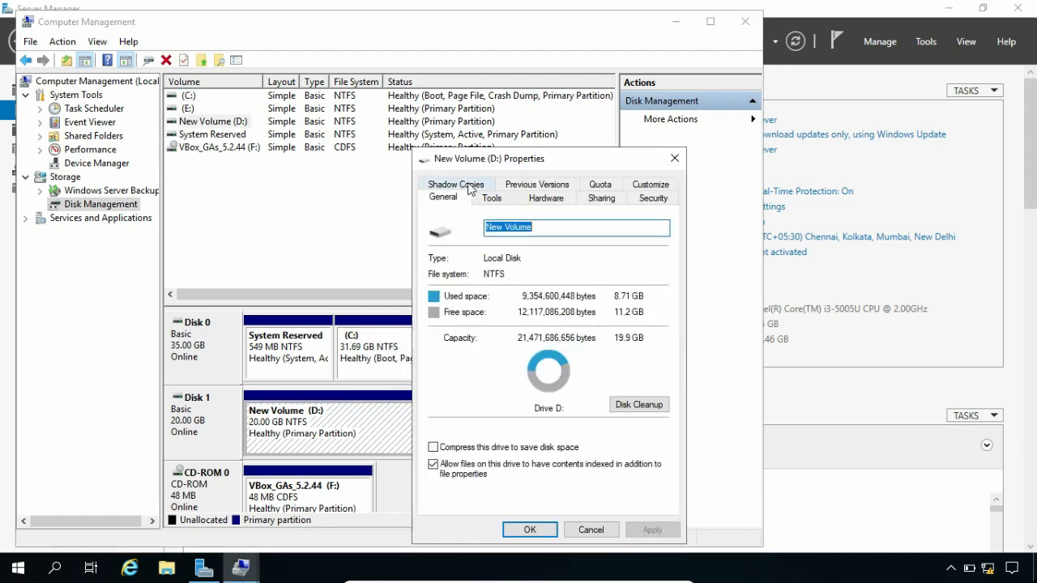
left_click(467, 183)
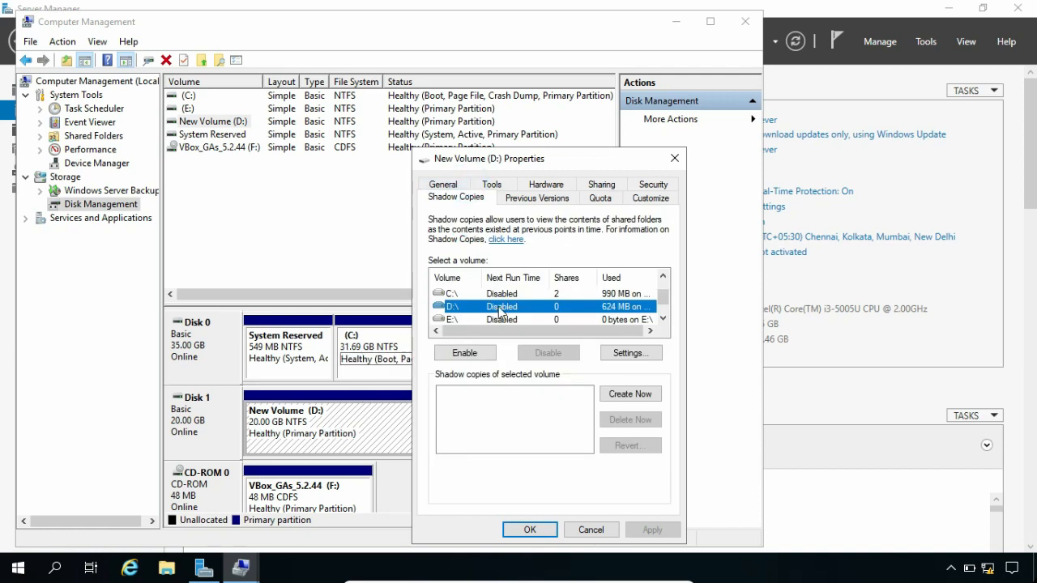
left_click(623, 353)
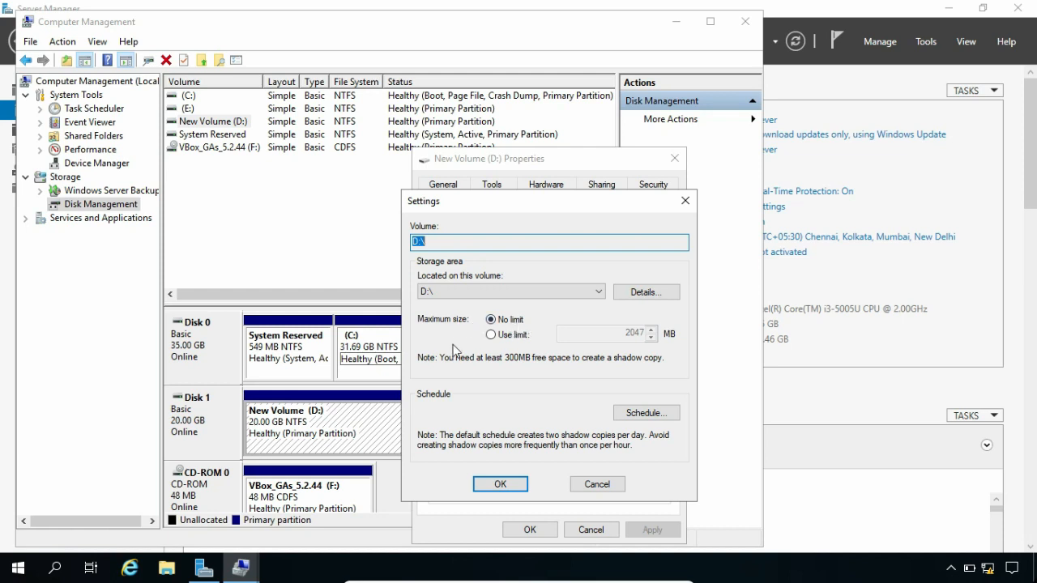
left_click(491, 335)
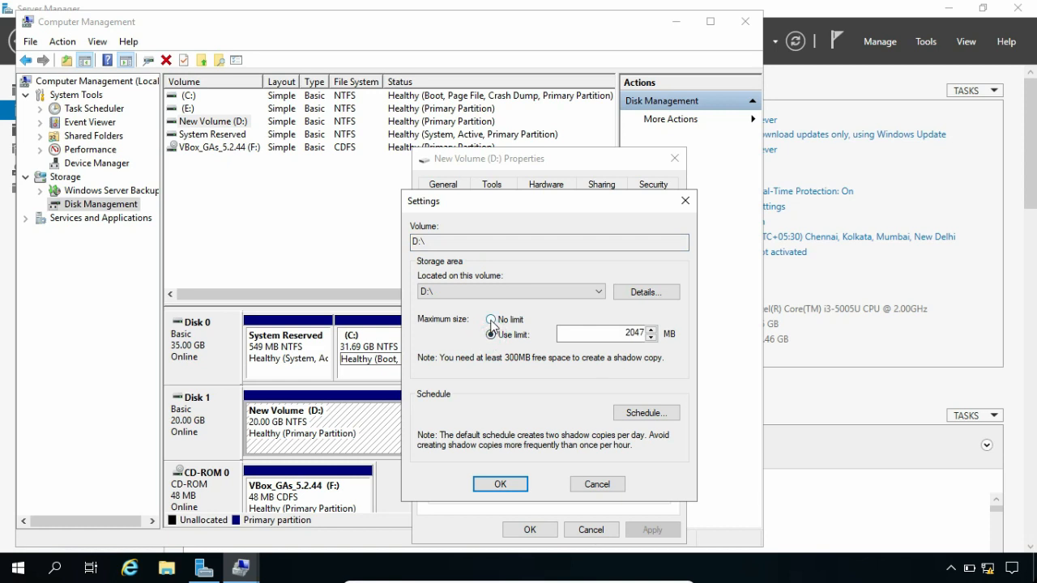
left_click(490, 320)
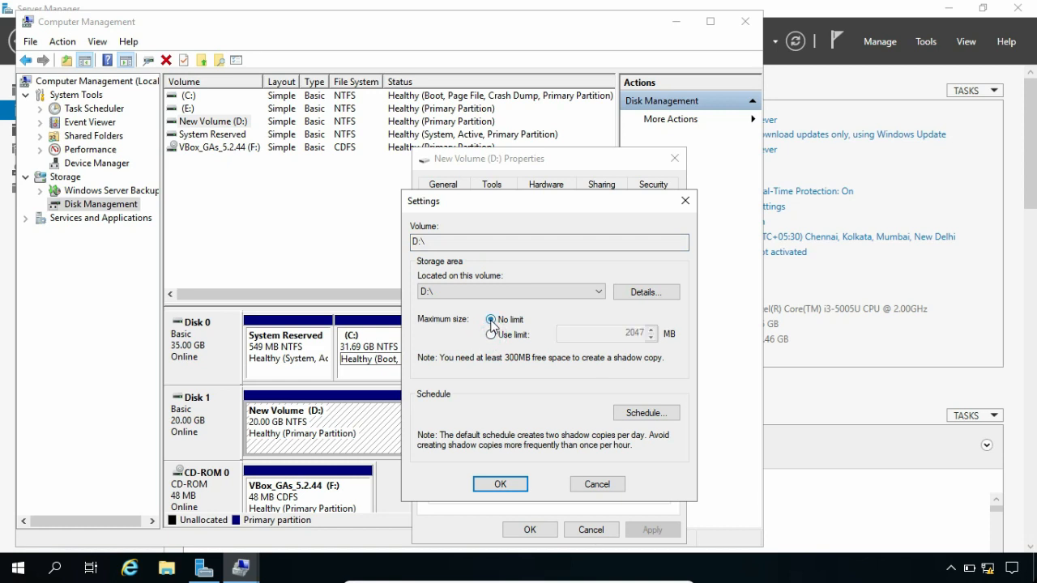
left_click(502, 483)
left_click(530, 529)
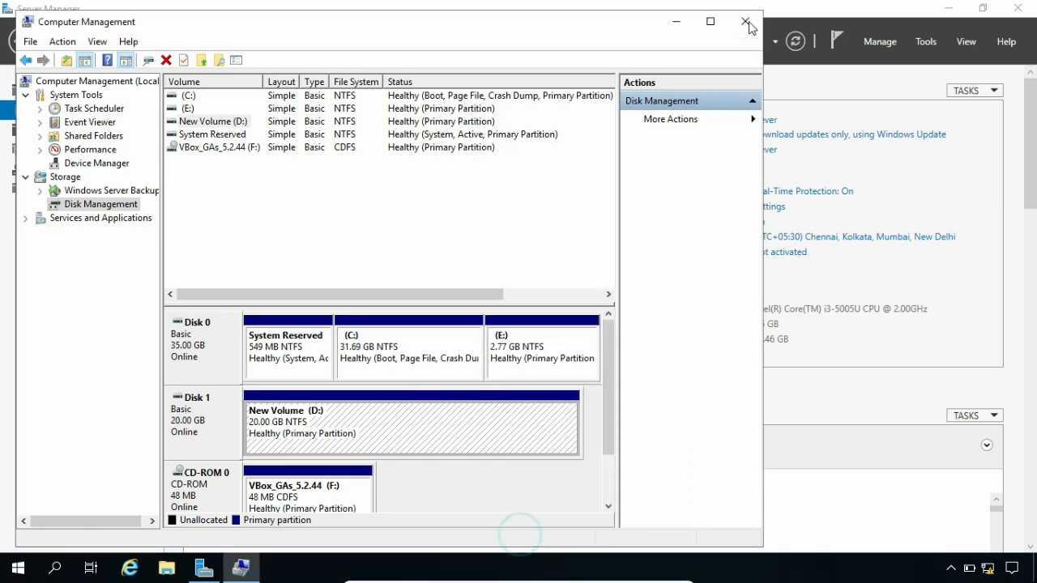
left_click(745, 22)
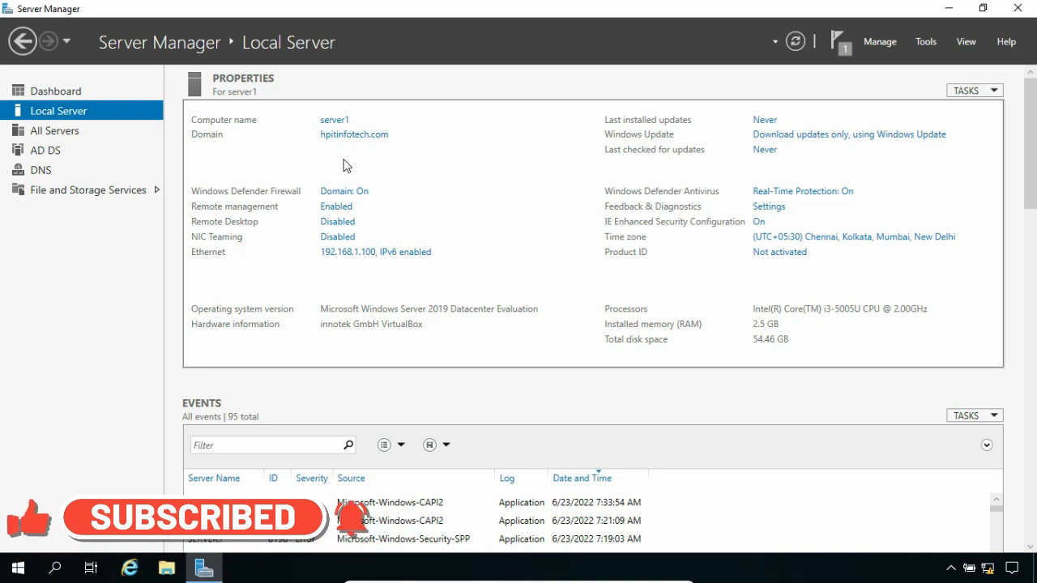
- Check in the Add Roles and Features wizard that Windows Server Backup is installed
left_click(887, 42)
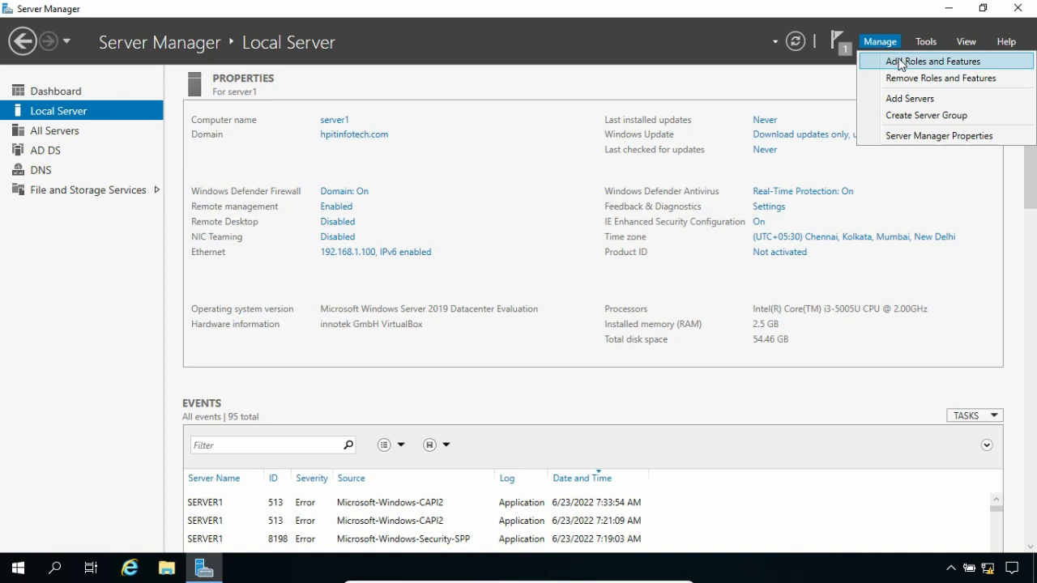
left_click(900, 63)
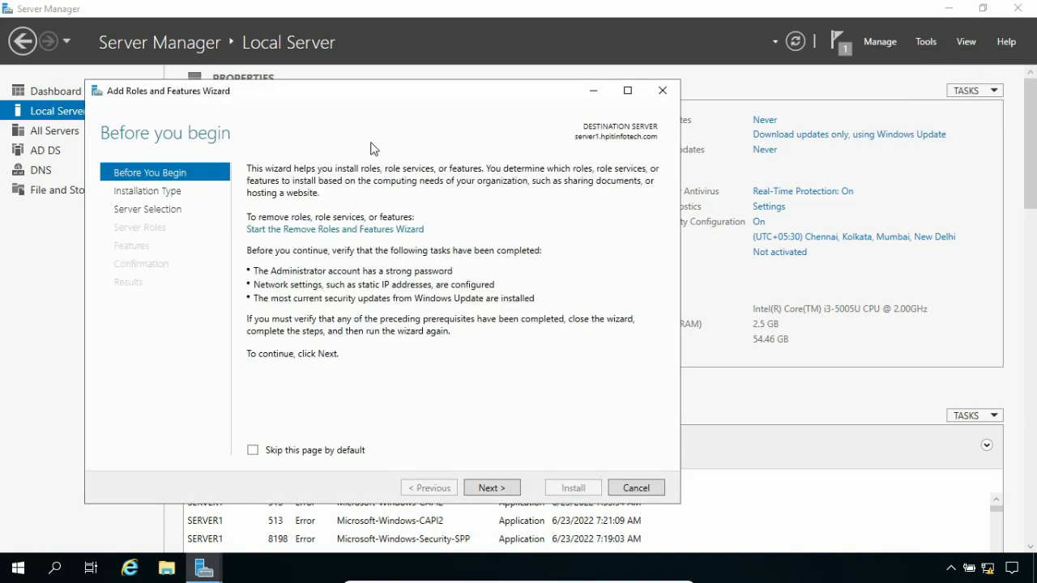
left_click(498, 488)
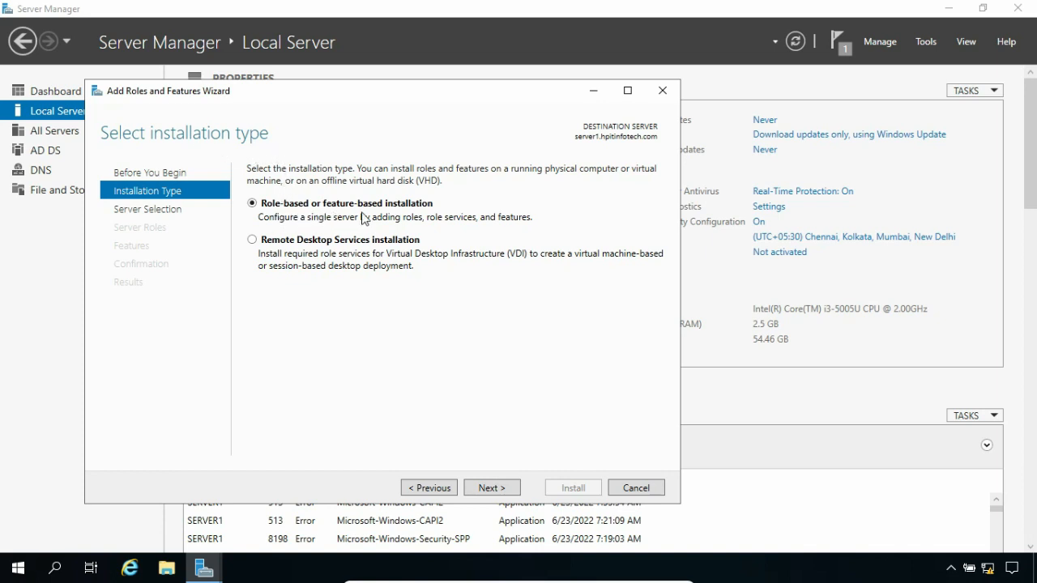
left_click(492, 489)
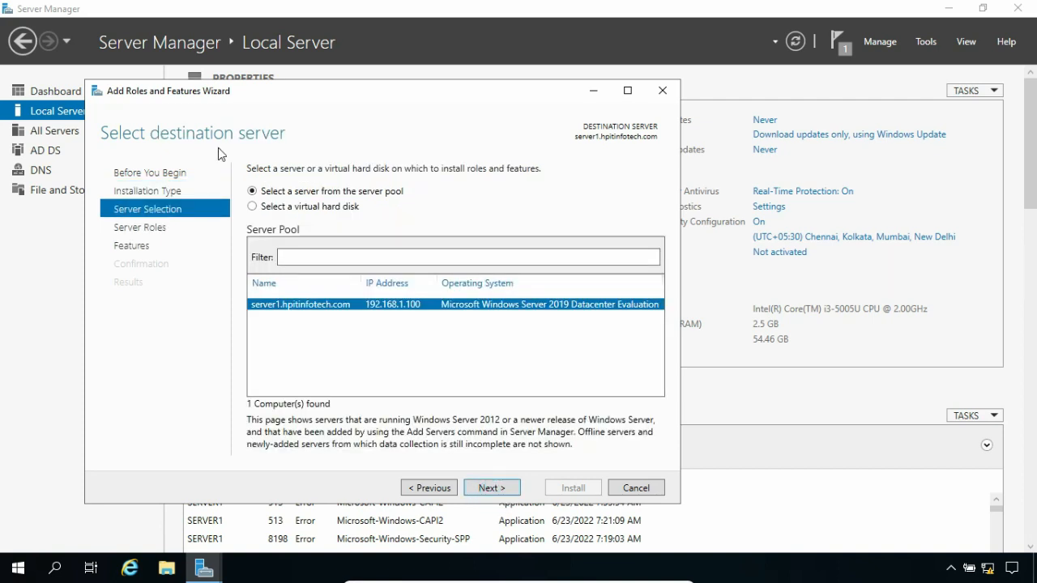
left_click(492, 489)
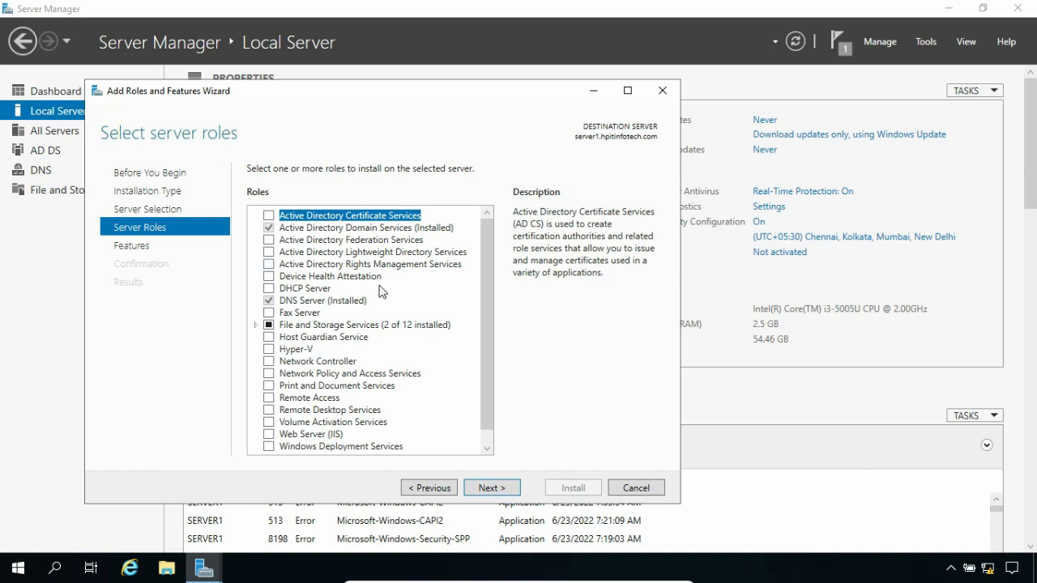
left_click(491, 487)
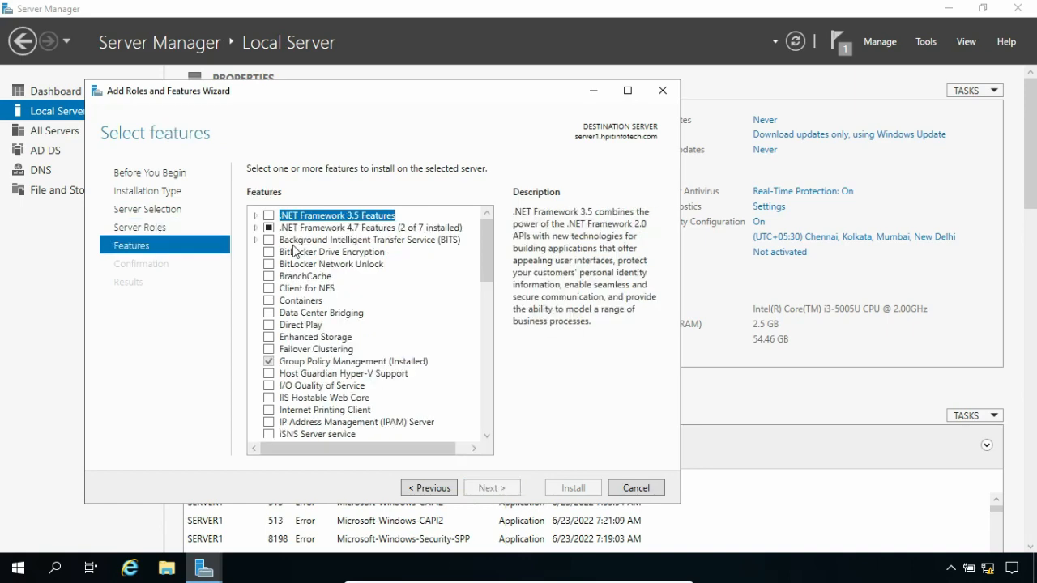
scroll(364, 336, "down", 8)
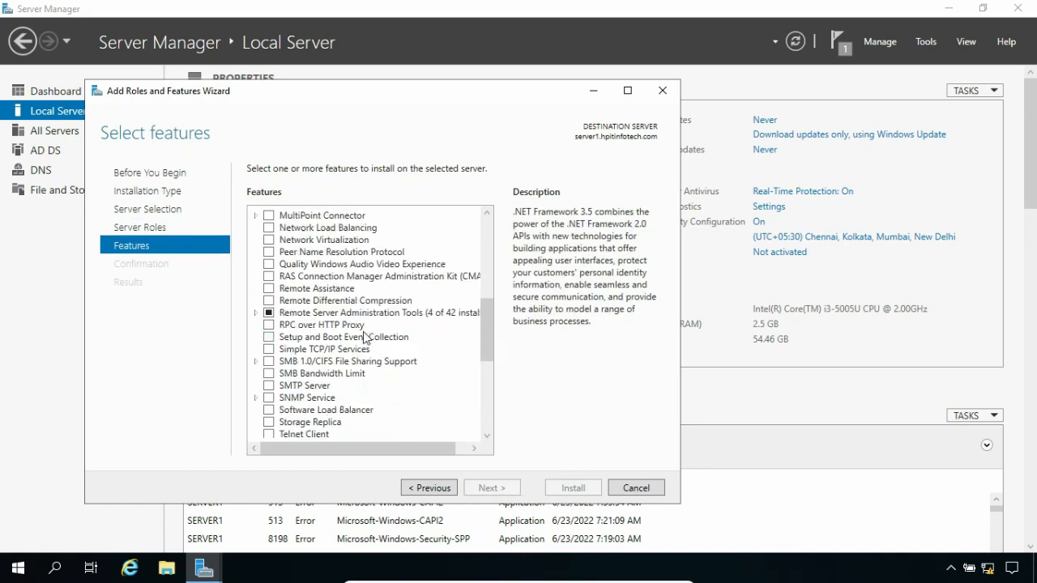
scroll(363, 337, "down", 7)
left_click(317, 323)
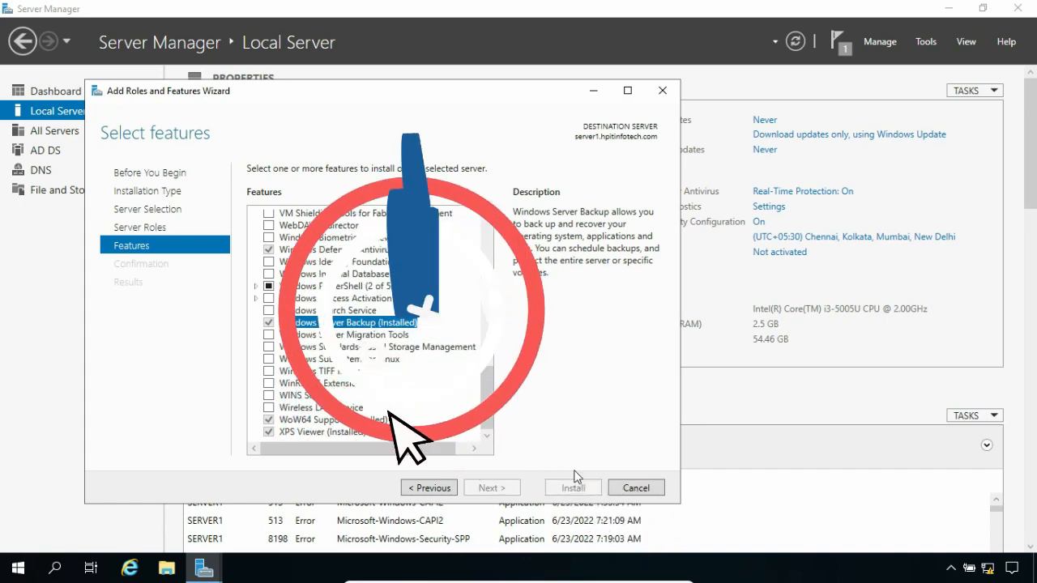
left_click(663, 90)
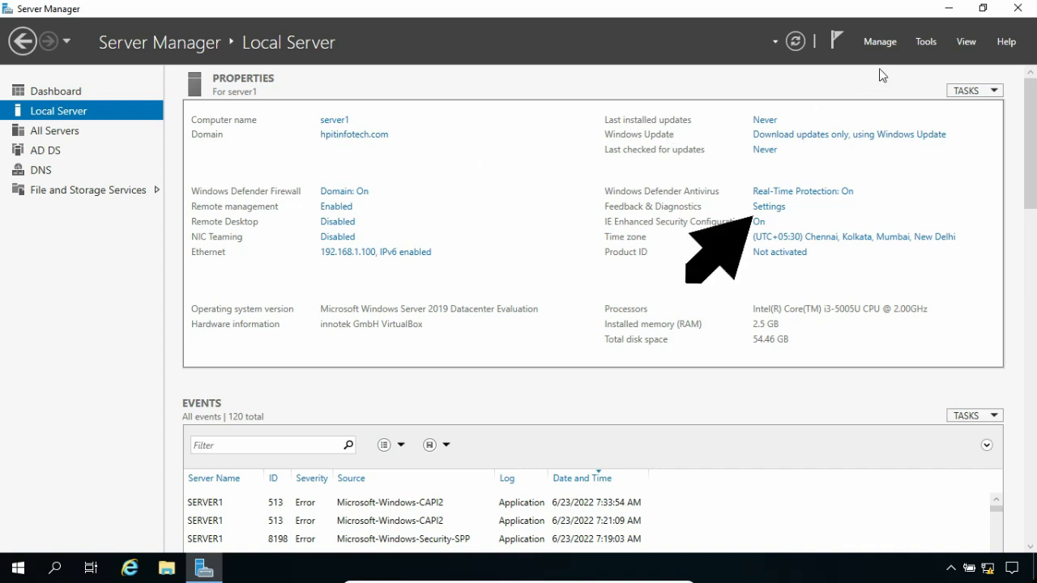
- Launch Windows Server Backup and view its Local Backup page with the 6/22/2022 backup
left_click(923, 42)
scroll(925, 122, "down", 3)
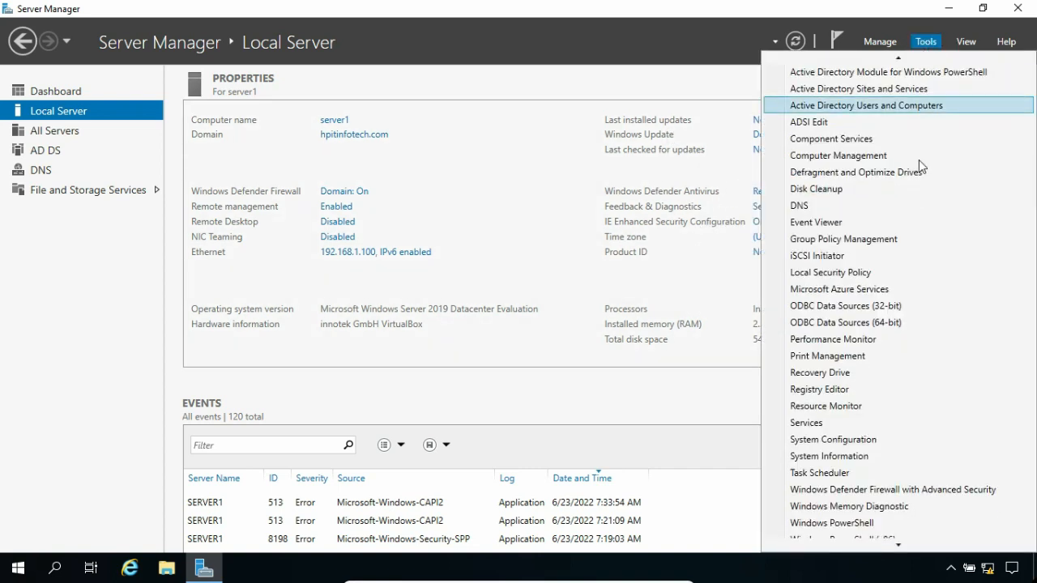
left_click(880, 550)
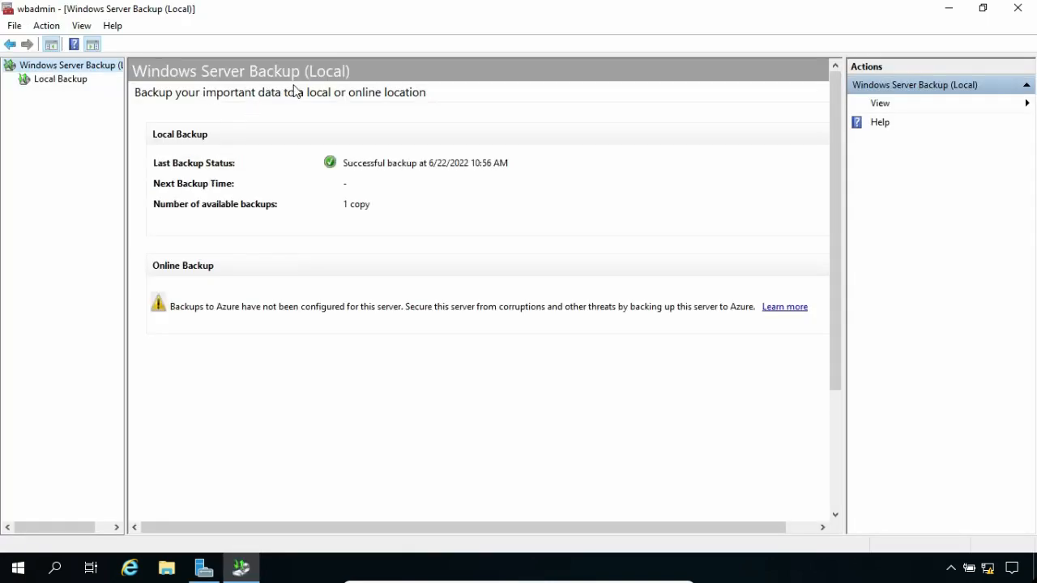
left_click(70, 83)
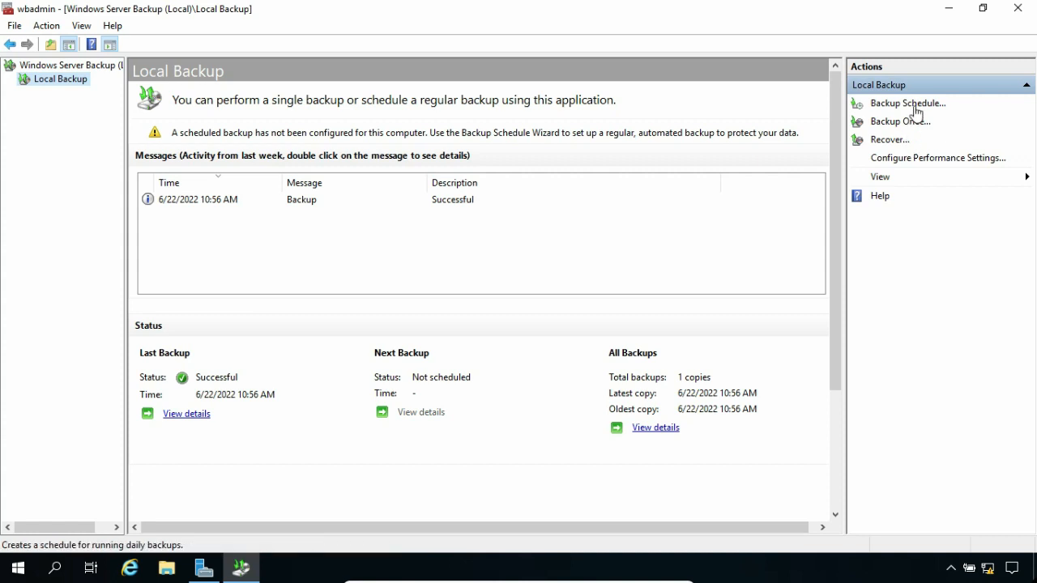
- Start the Backup Schedule Wizard and pick the Custom backup configuration
left_click(913, 105)
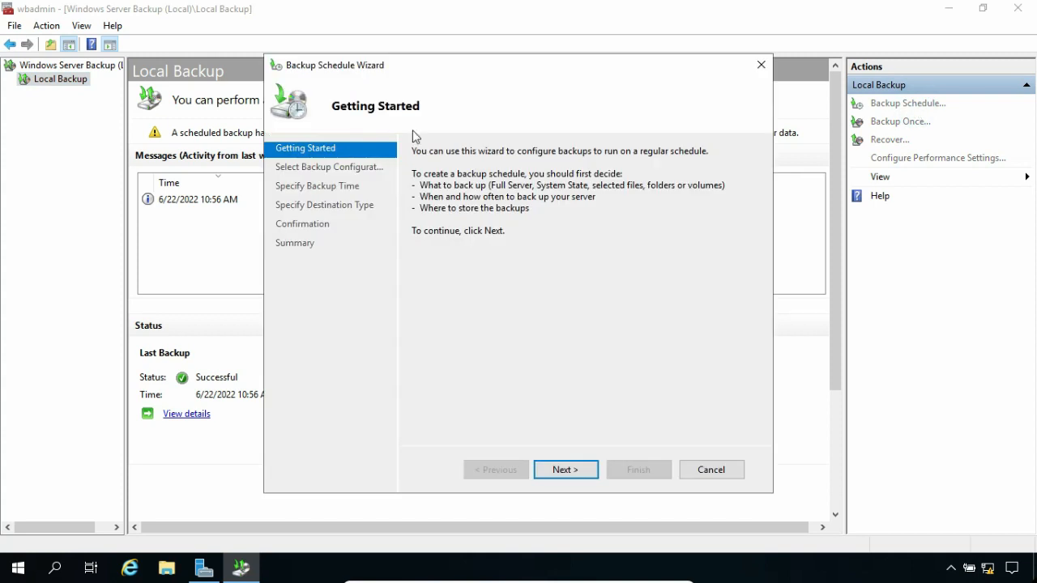
left_click(564, 470)
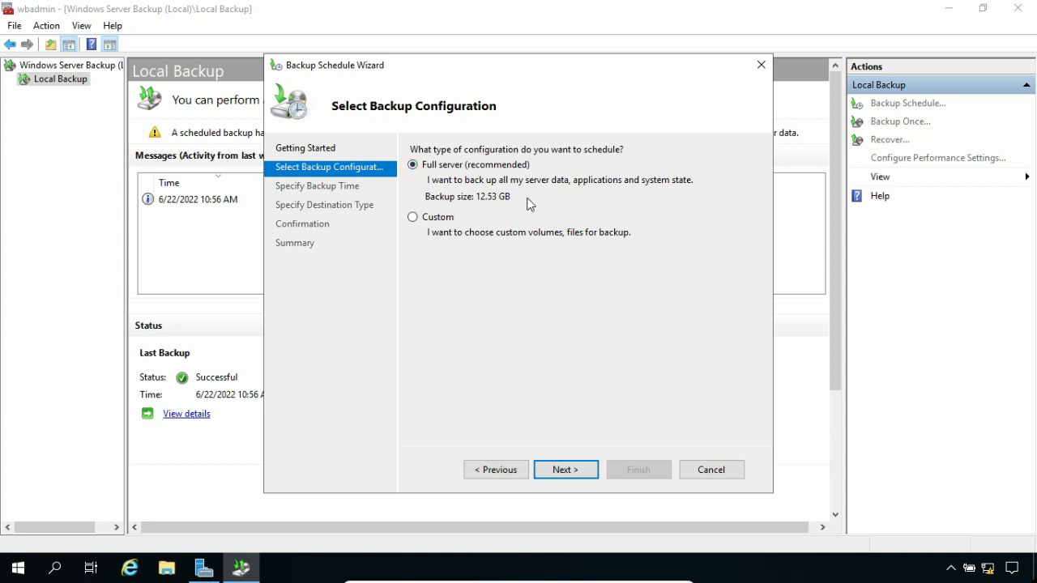
left_click(417, 219)
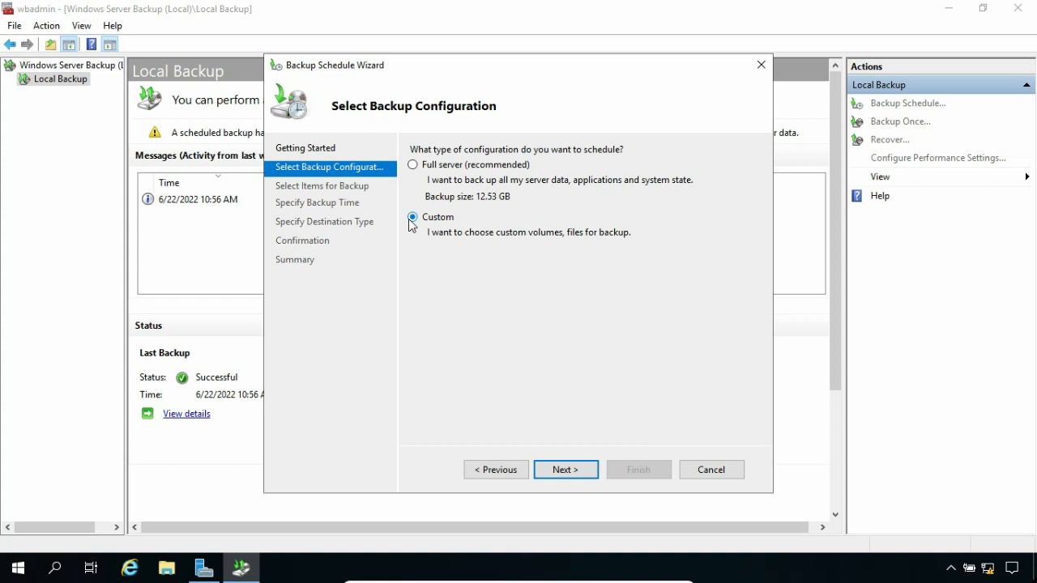
- Add only System state, not bare metal recovery, as the backup item and advance to Specify Backup Time
left_click(571, 480)
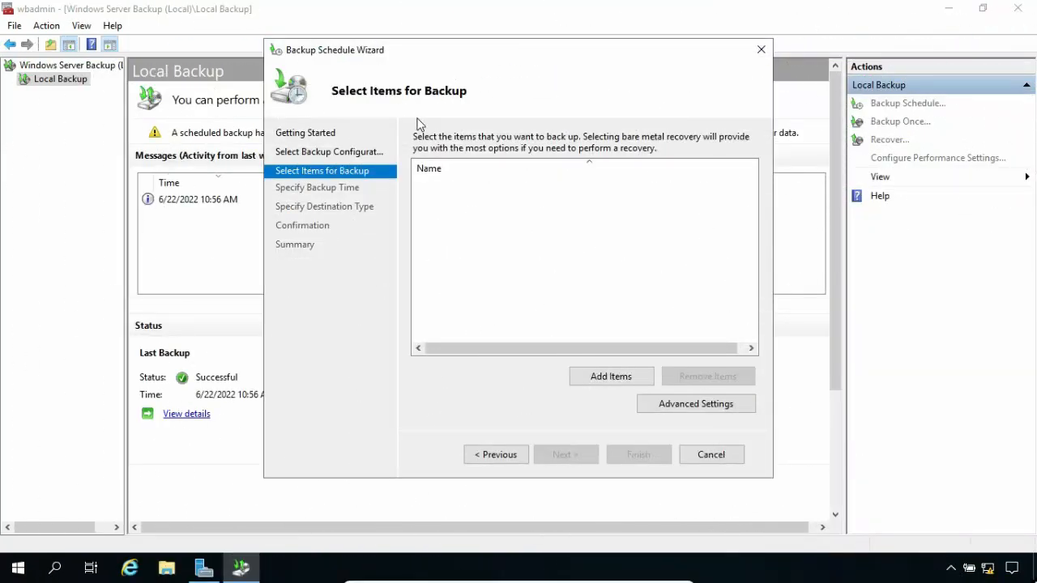
left_click(598, 374)
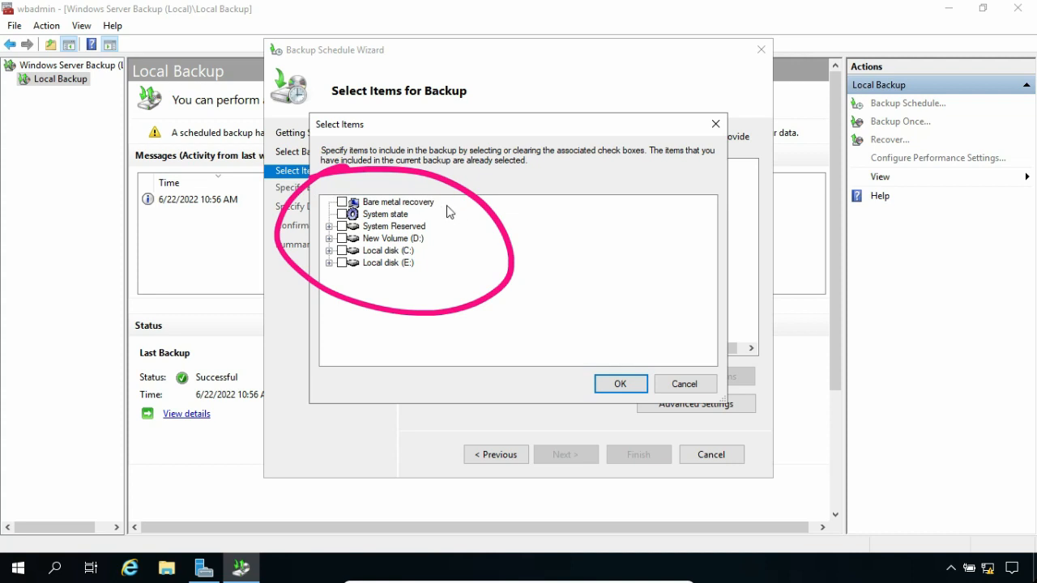
left_click(342, 203)
left_click(342, 202)
left_click(329, 263)
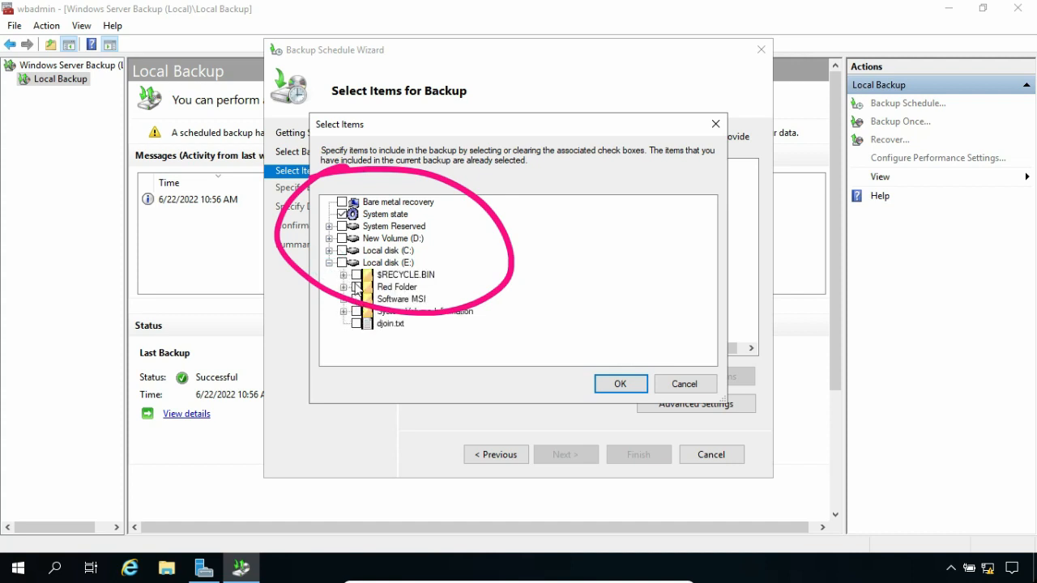
left_click(329, 264)
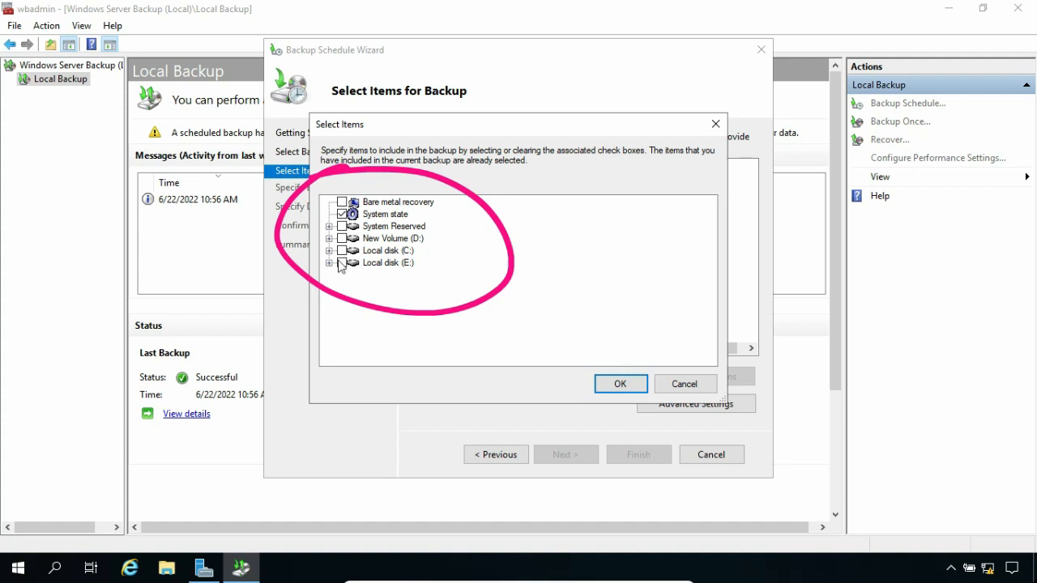
left_click(388, 216)
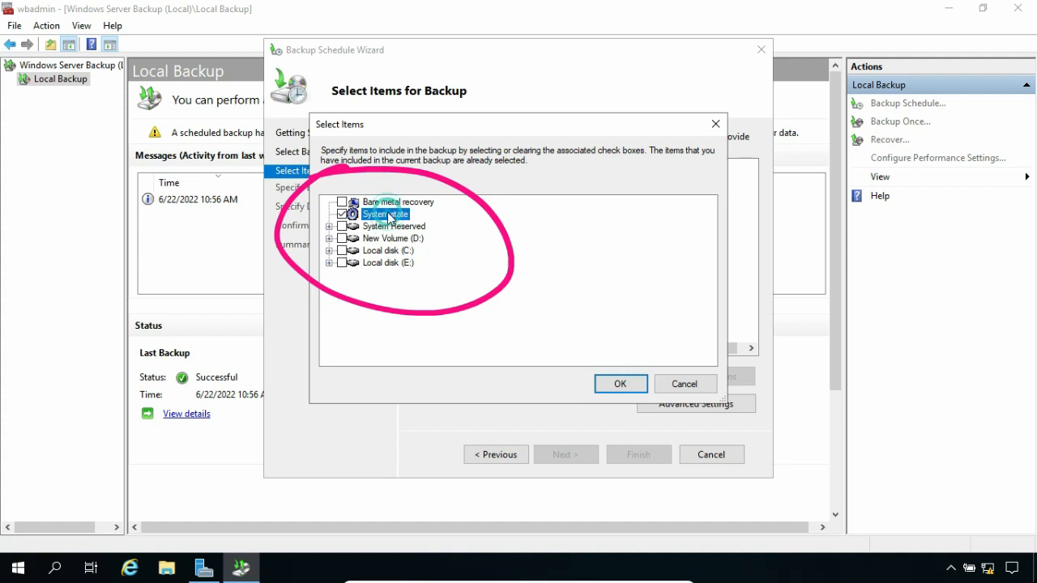
left_click(613, 381)
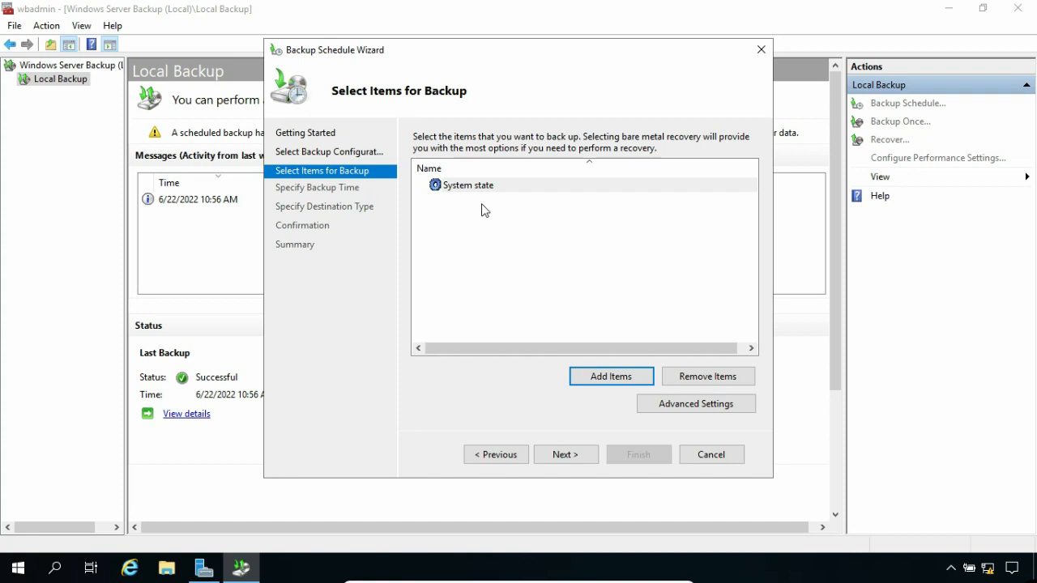
left_click(564, 453)
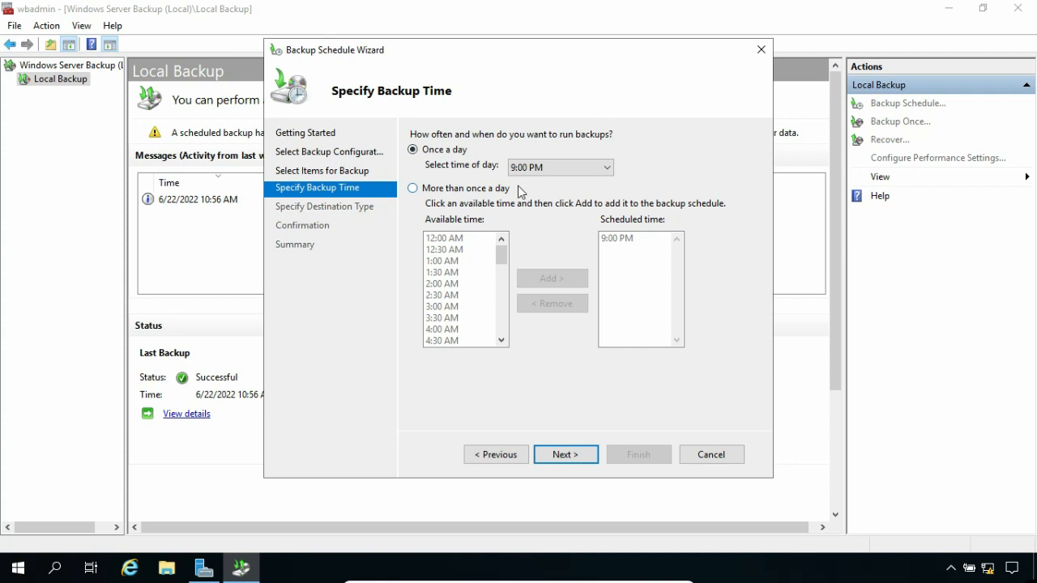
- Set the backup to run once a day at 4:00 PM and advance to the destination type
left_click(412, 189)
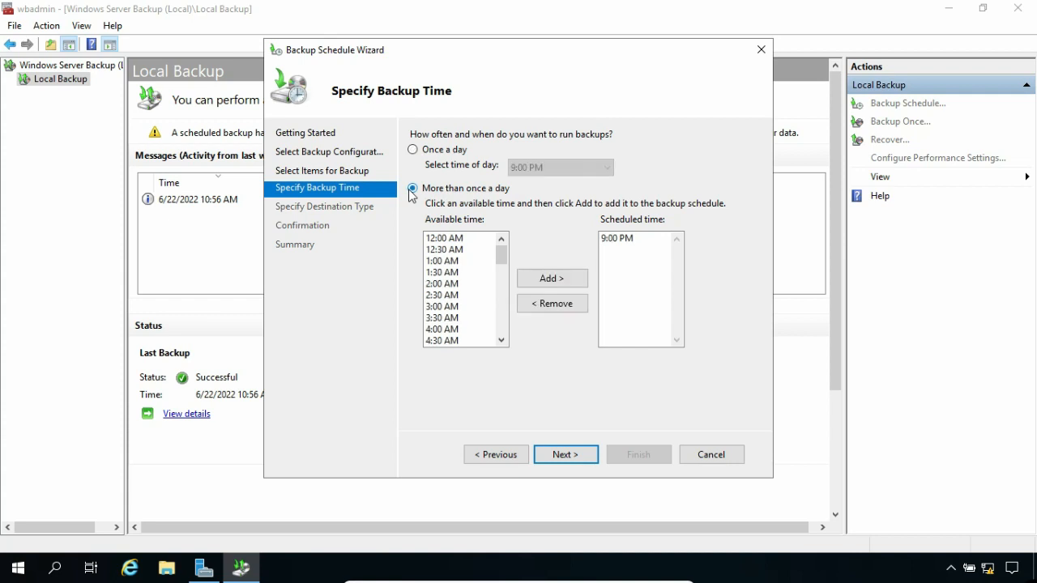
left_click(450, 261)
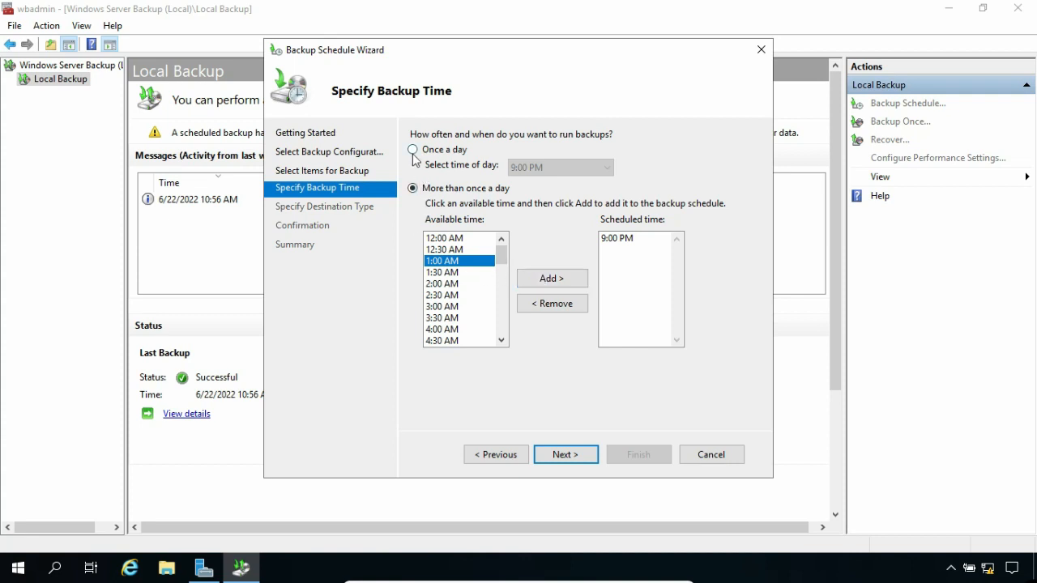
left_click(413, 152)
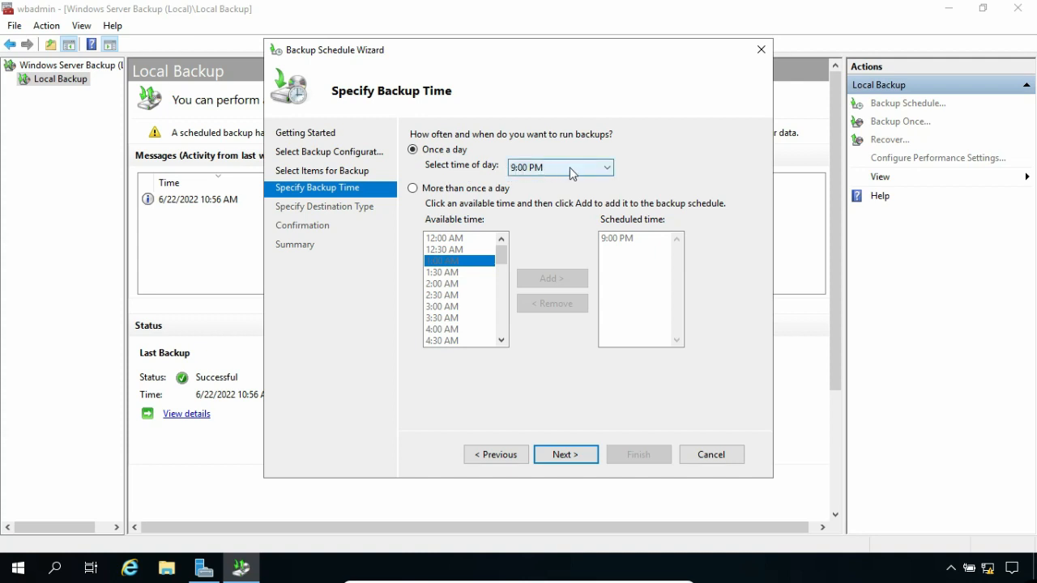
left_click(570, 173)
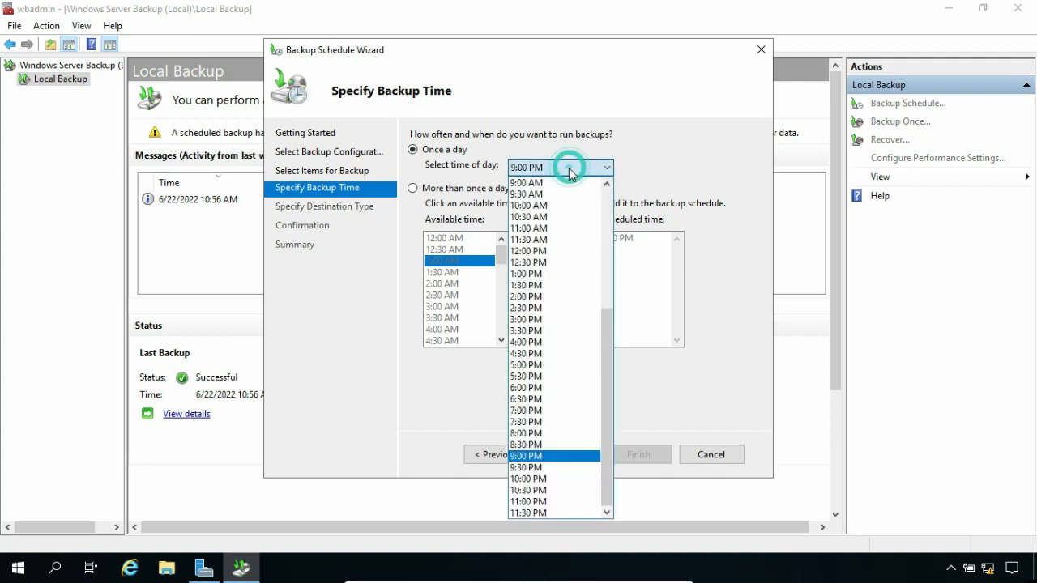
left_click(544, 343)
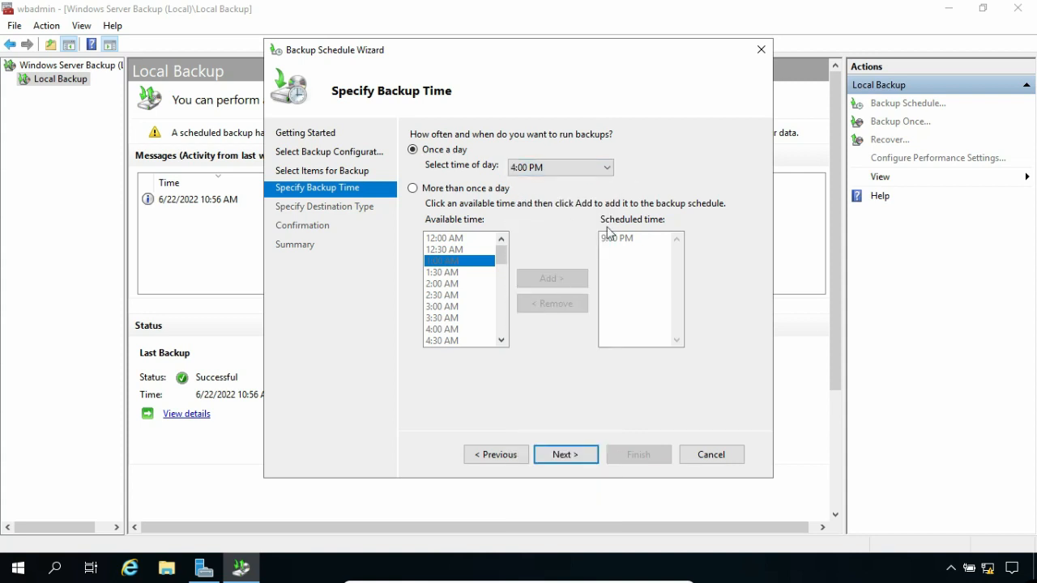
left_click(580, 452)
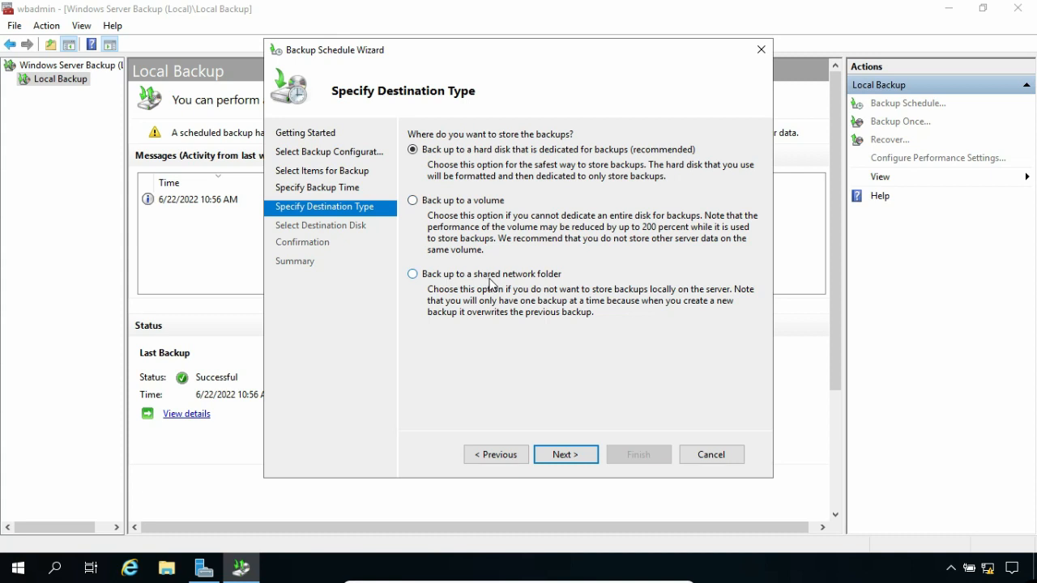
- Back up to a volume, add New Volume (D:) as the destination, and create the schedule
left_click(414, 202)
left_click(555, 456)
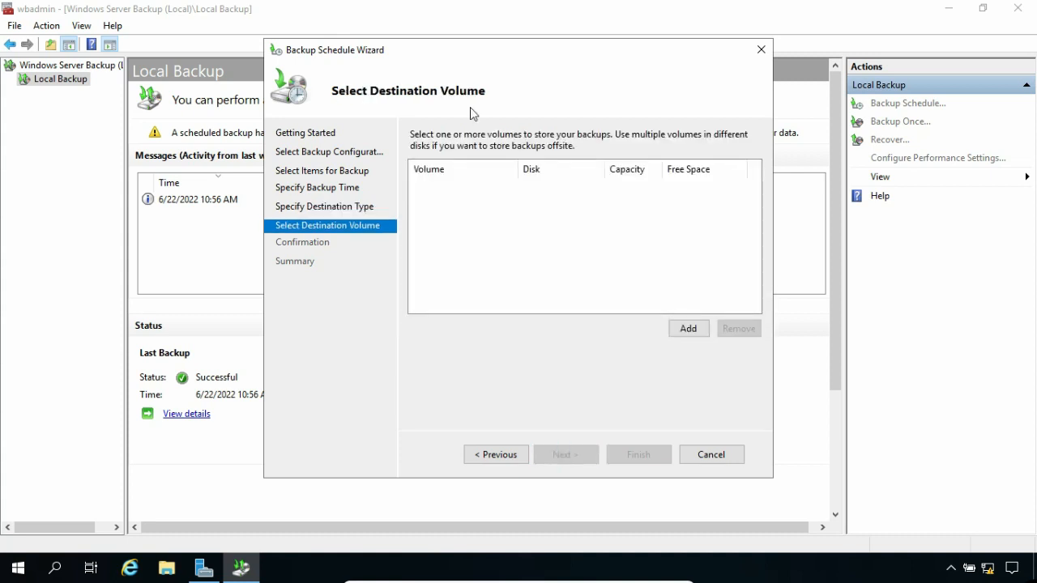
left_click(690, 328)
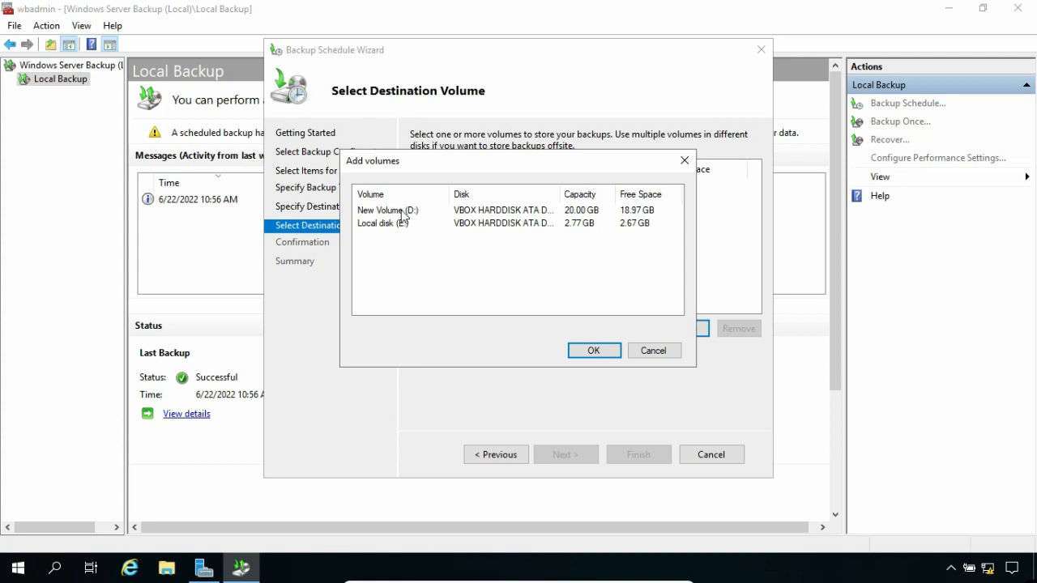
left_click(400, 209)
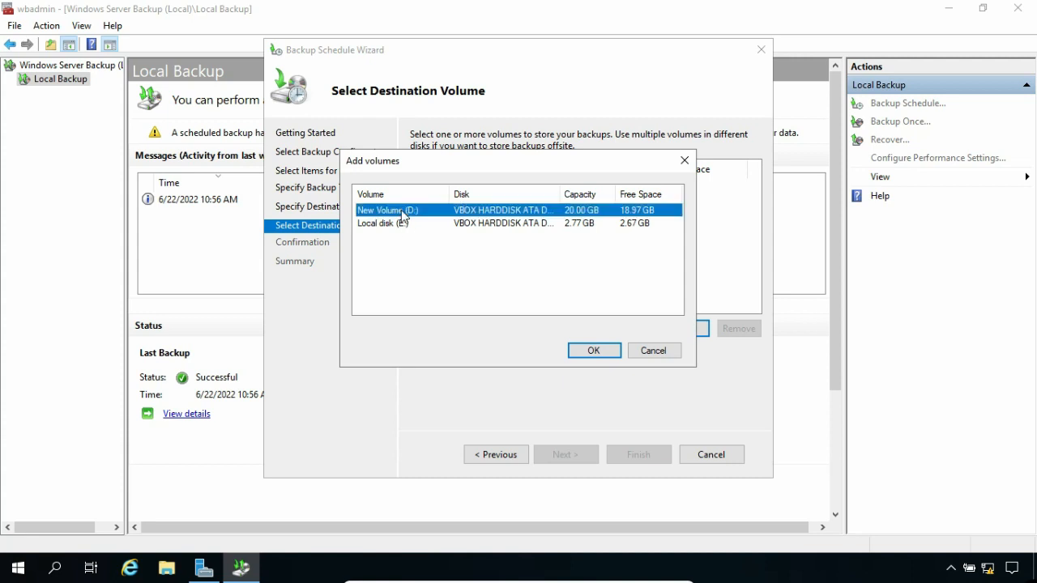
left_click(572, 352)
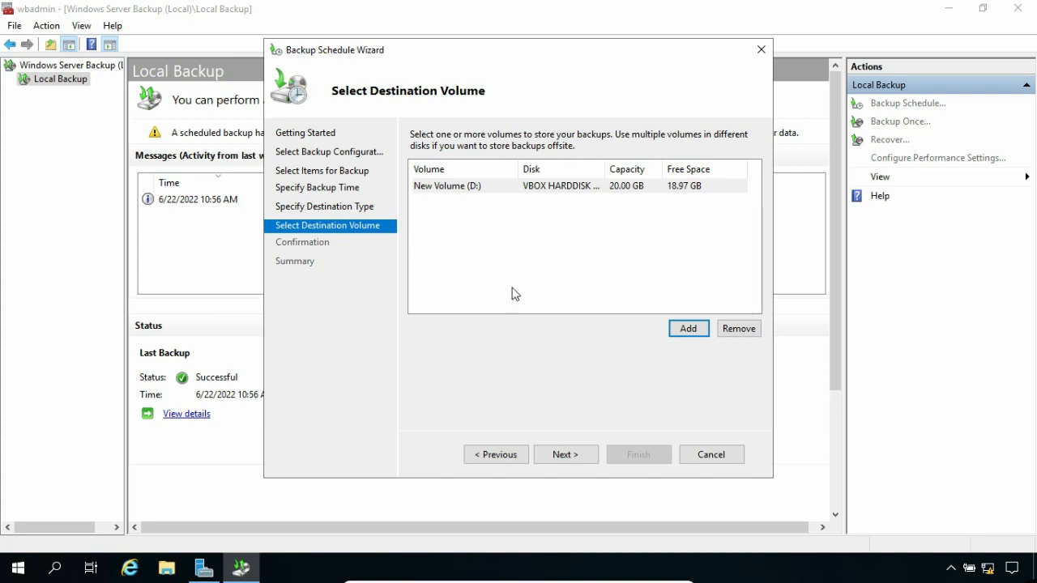
left_click(564, 455)
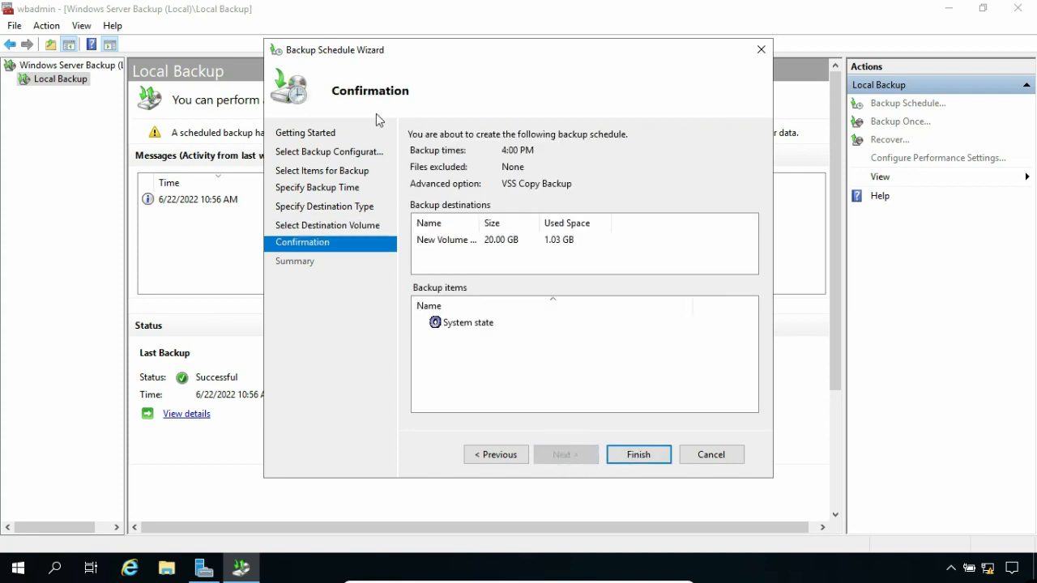
left_click(639, 455)
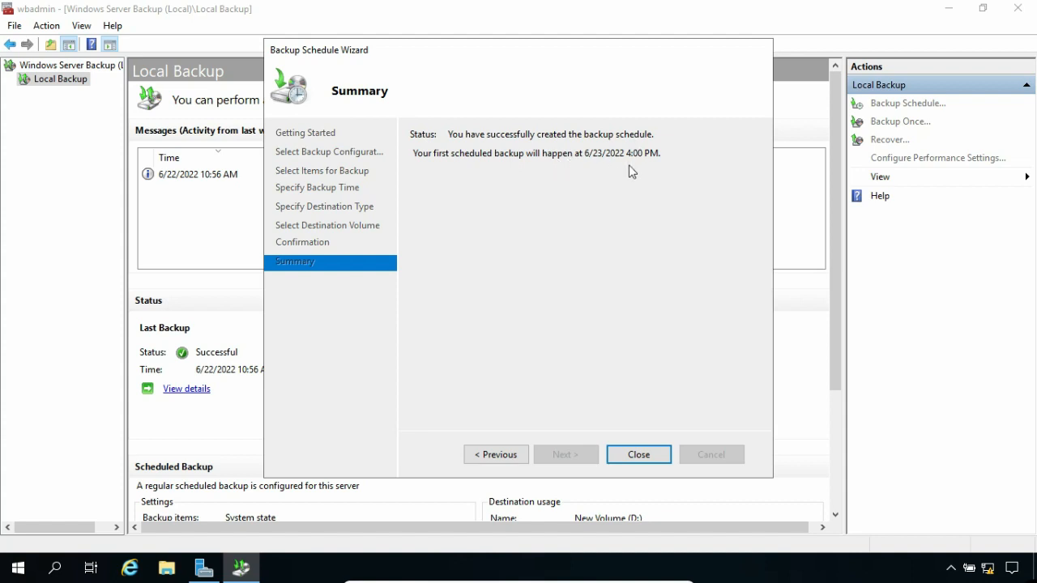
- Close the wizard and review the next scheduled backup for 6/23/2022 4:00 PM on the Local Backup page
left_click(643, 454)
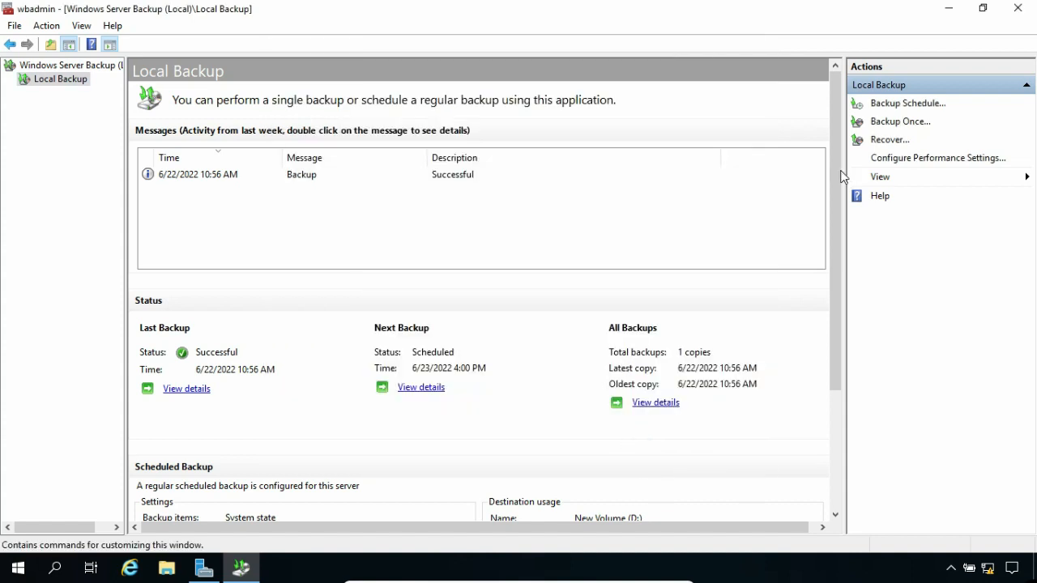
left_click_drag(836, 183, 842, 307)
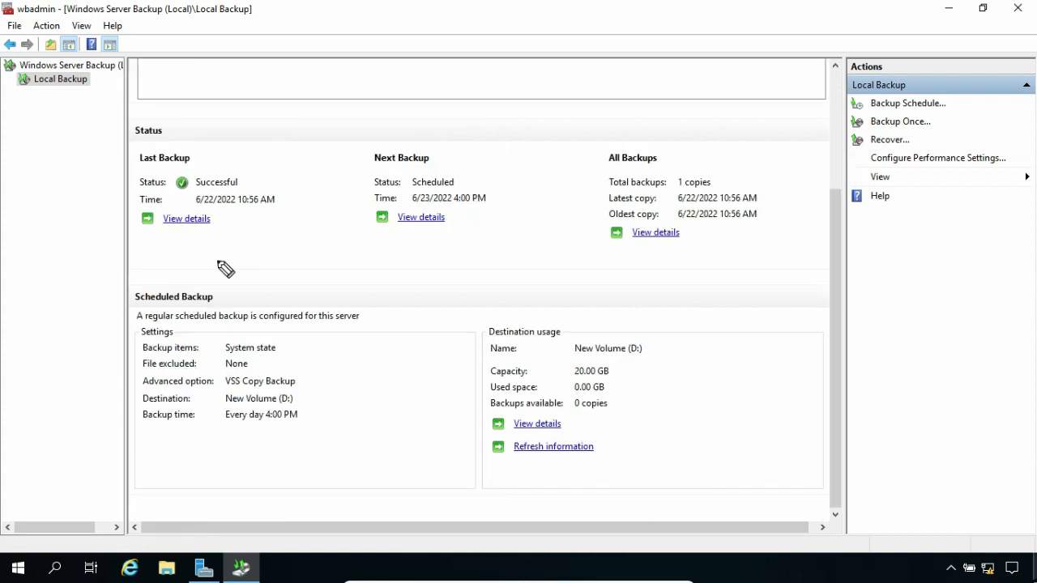
mouse_move(210, 259)
left_mouse_down()
mouse_move(70, 389)
mouse_move(648, 475)
mouse_move(198, 255)
mouse_move(105, 275)
left_mouse_up()
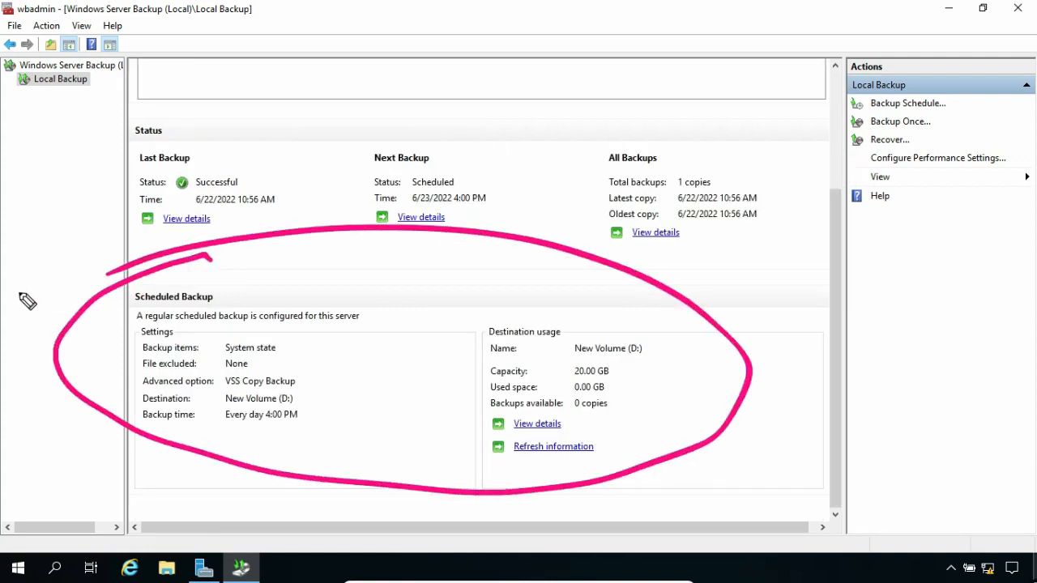
left_click_drag(233, 303, 280, 285)
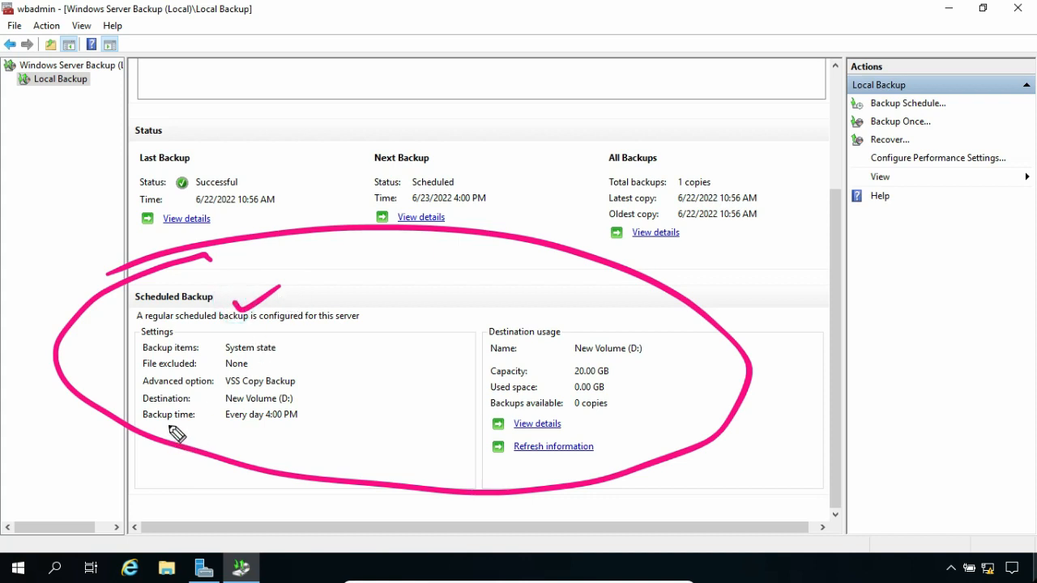
left_click_drag(169, 423, 319, 416)
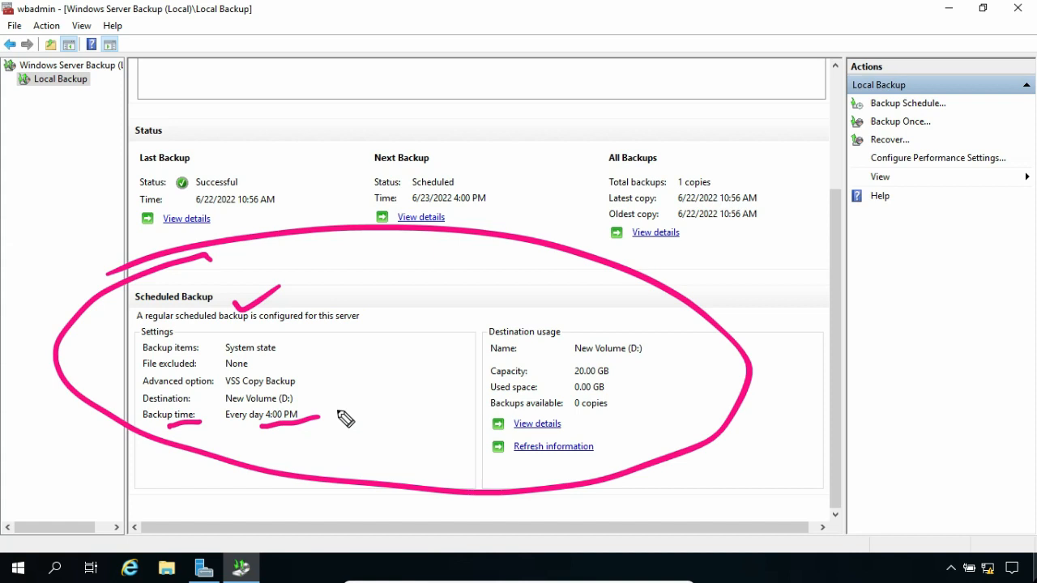
key("Escape")
scroll(801, 280, "up", 5)
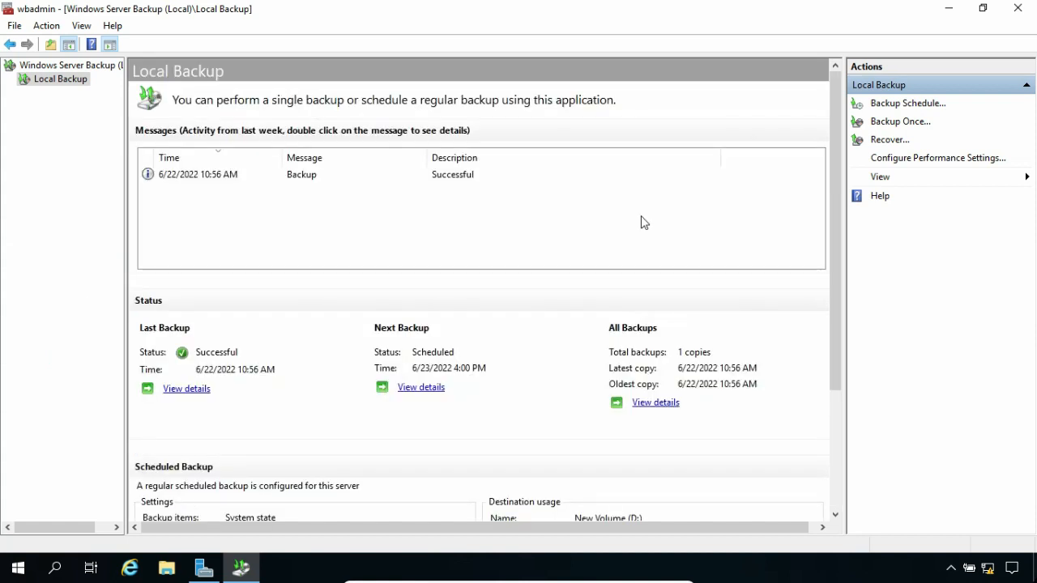
- Run a one-time backup reusing the scheduled backup options, System state to D:
left_click(885, 127)
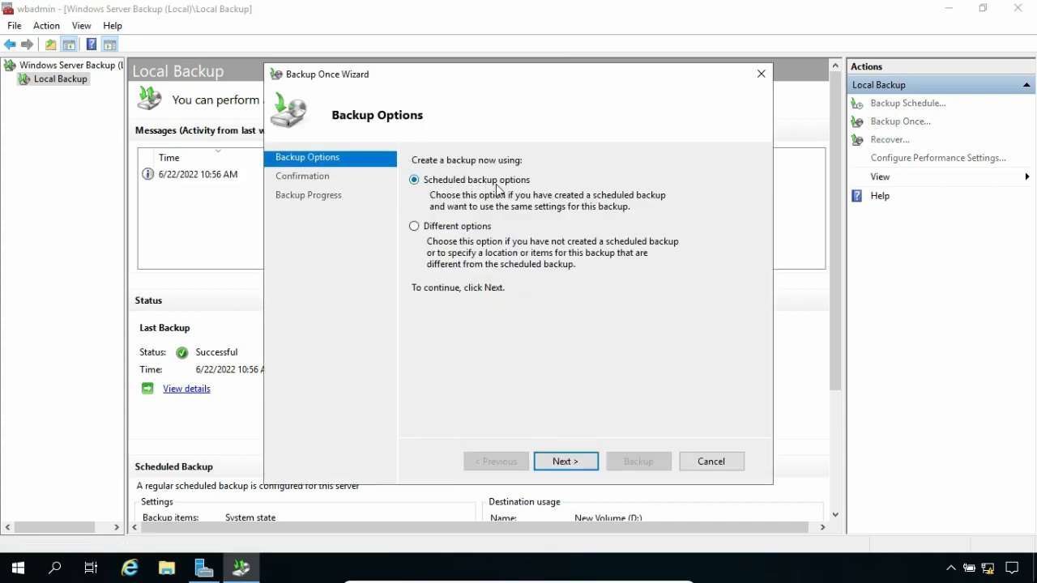
left_click(414, 227)
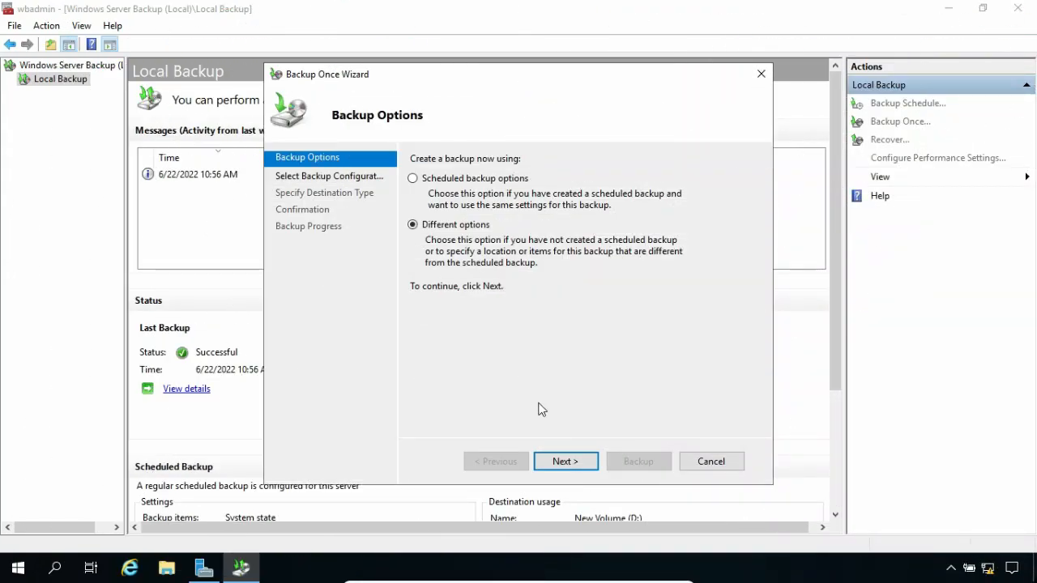
left_click(565, 463)
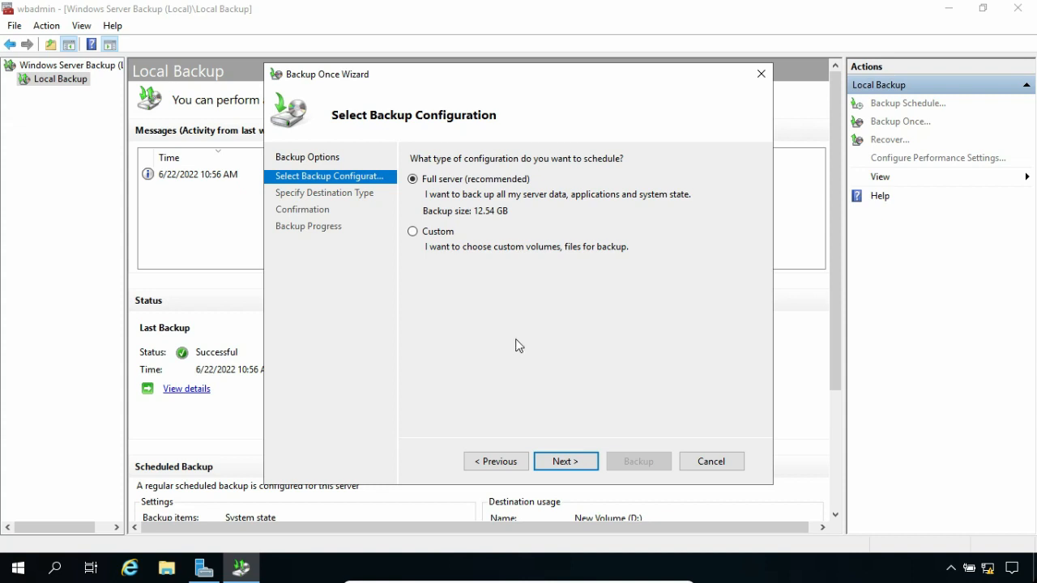
left_click(494, 461)
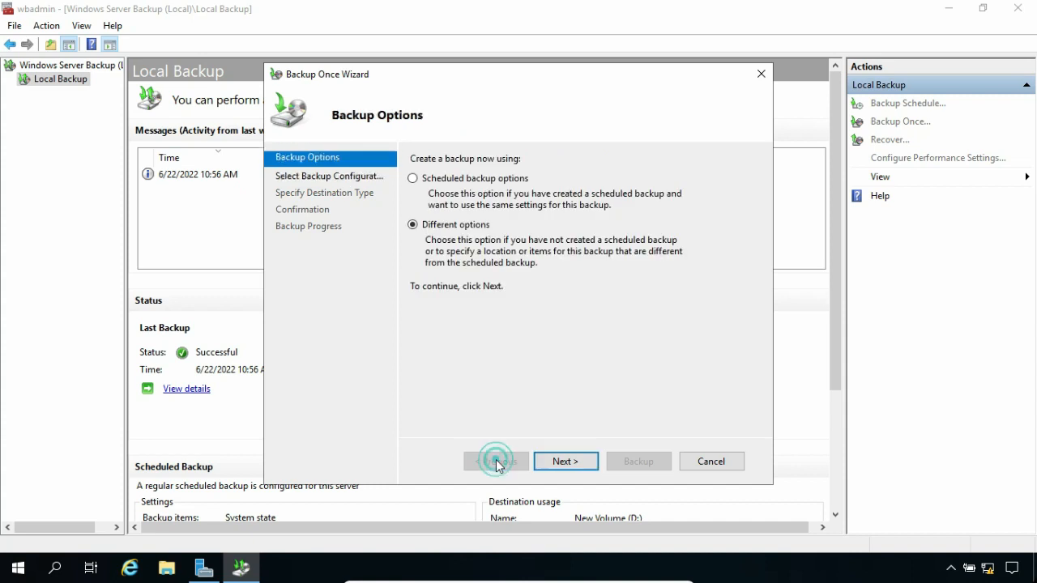
left_click(412, 181)
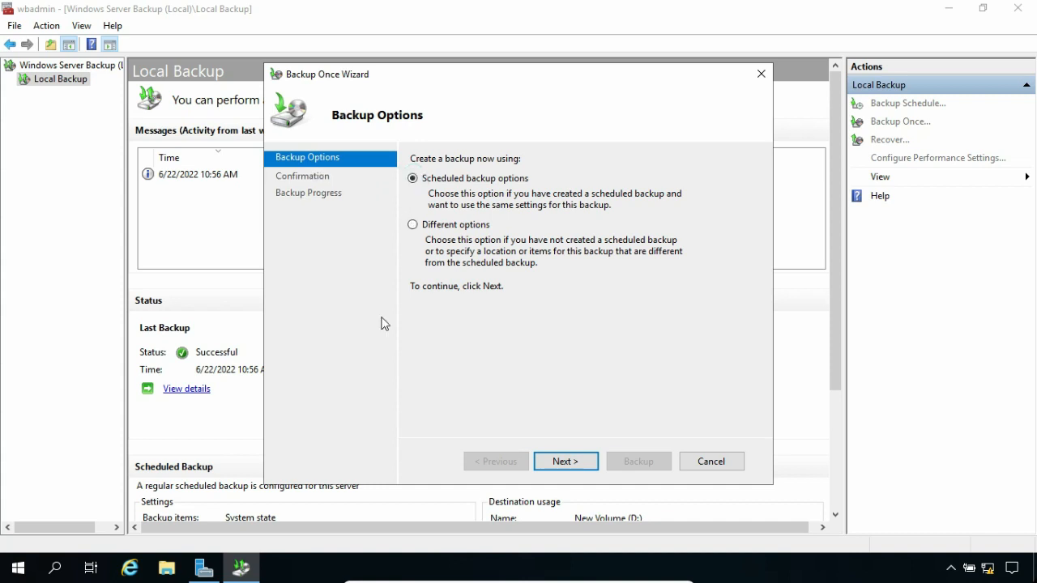
left_click(566, 460)
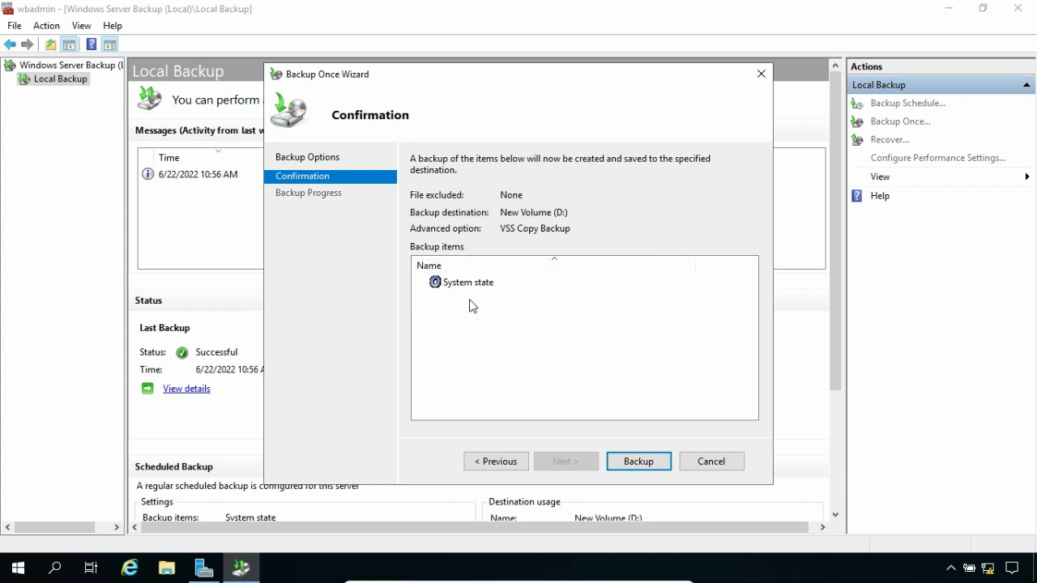
left_click(632, 461)
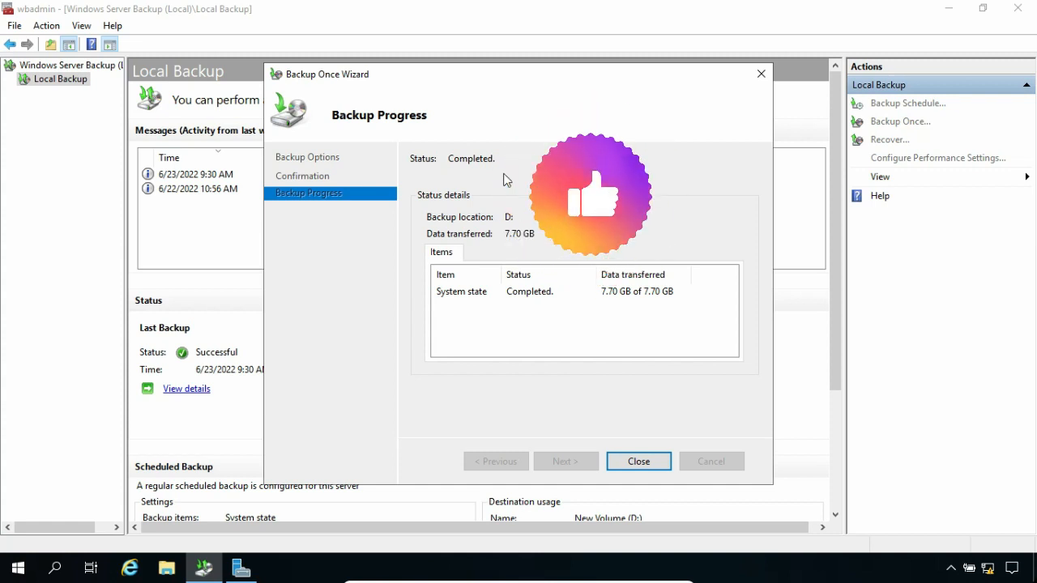
- Close the Backup Progress window once the System state backup shows Completed
left_click(633, 462)
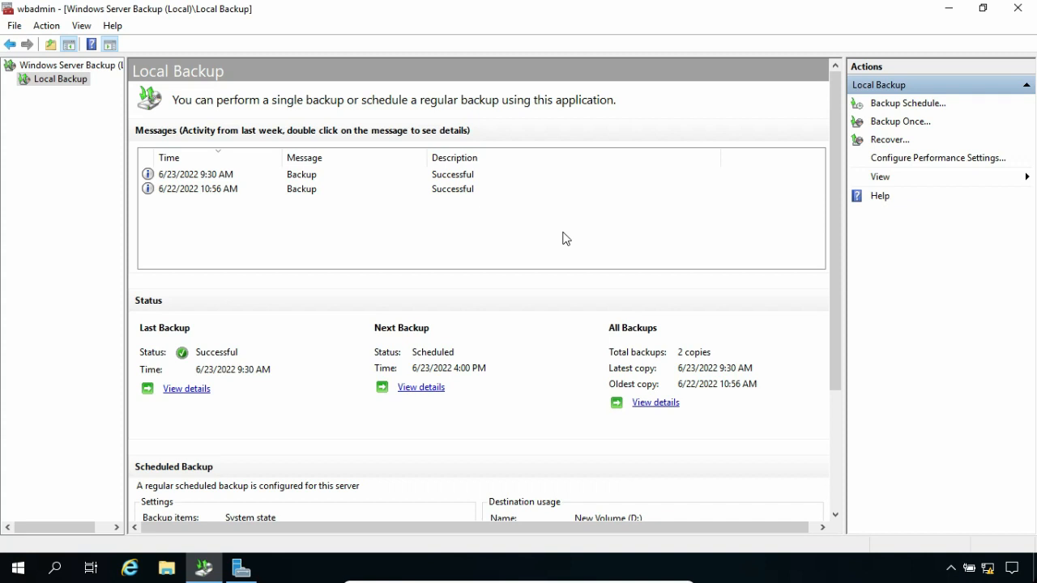
left_click(169, 568)
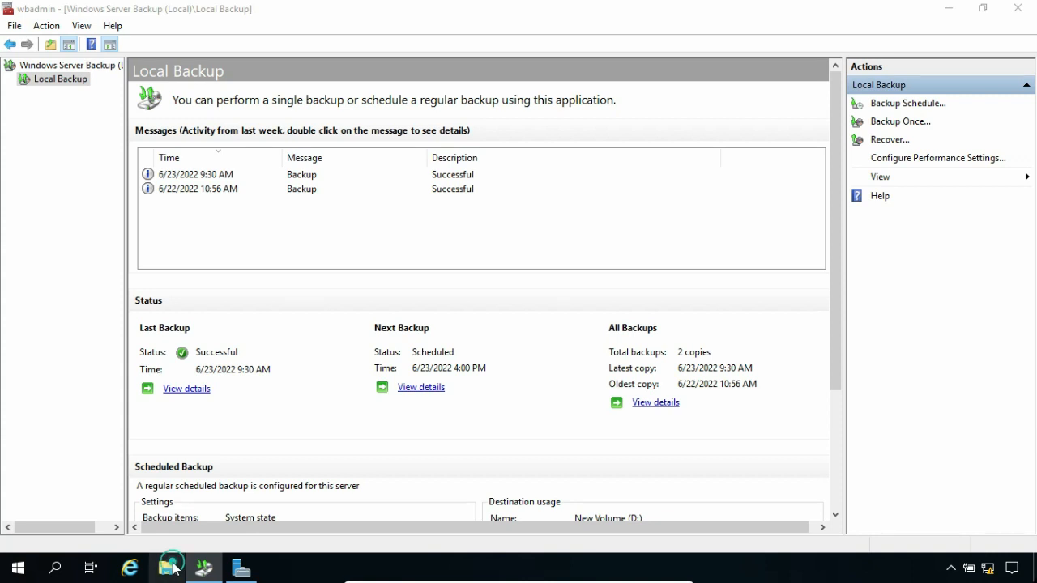
left_click(52, 183)
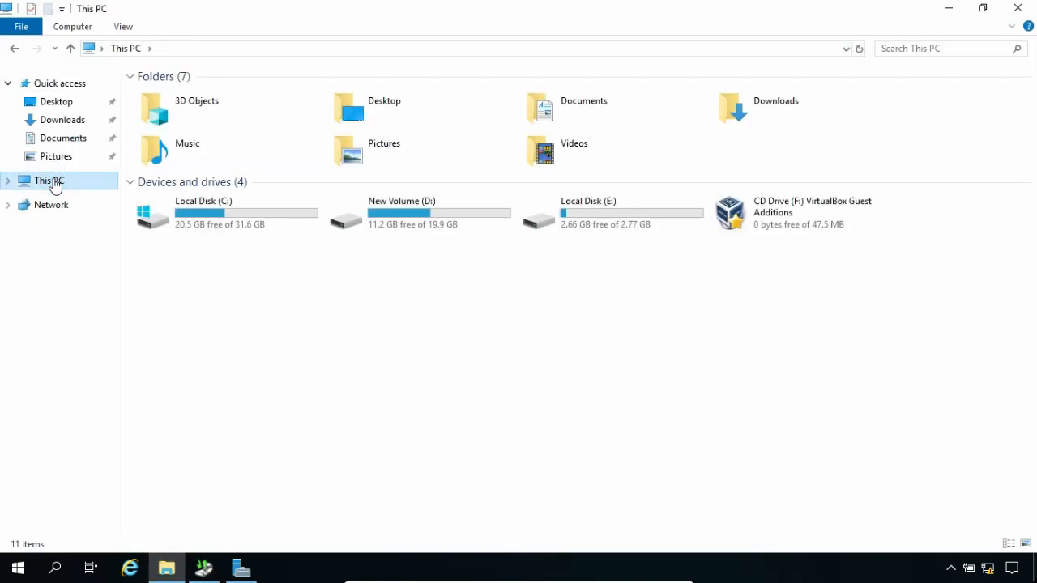
double_click(401, 220)
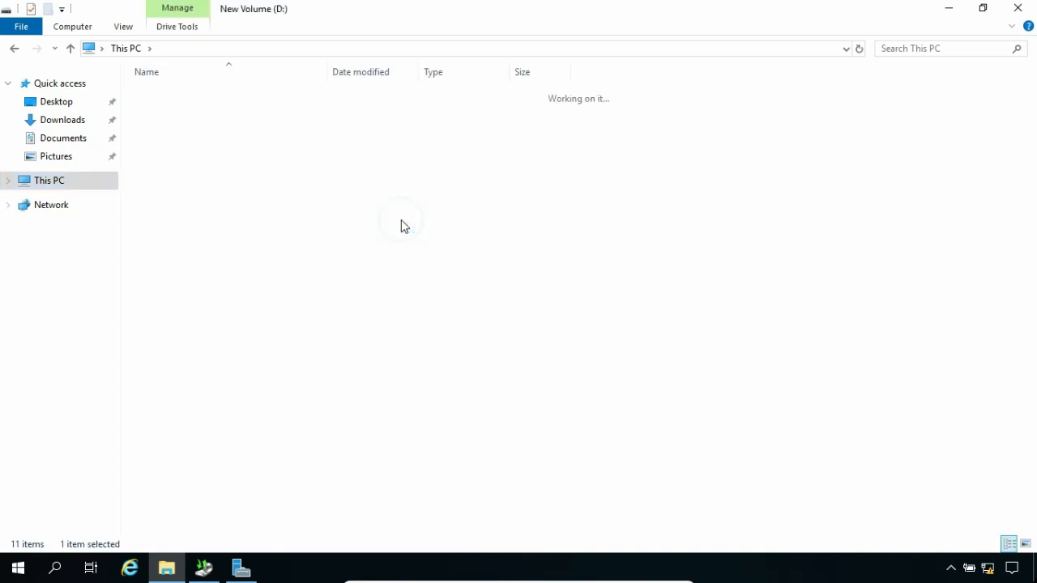
left_click(195, 95)
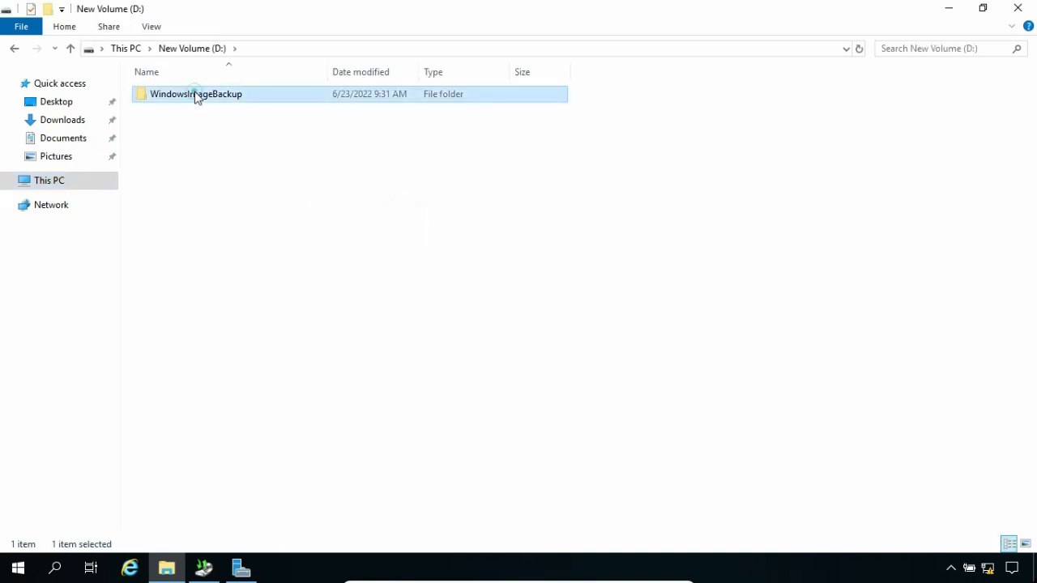
double_click(196, 95)
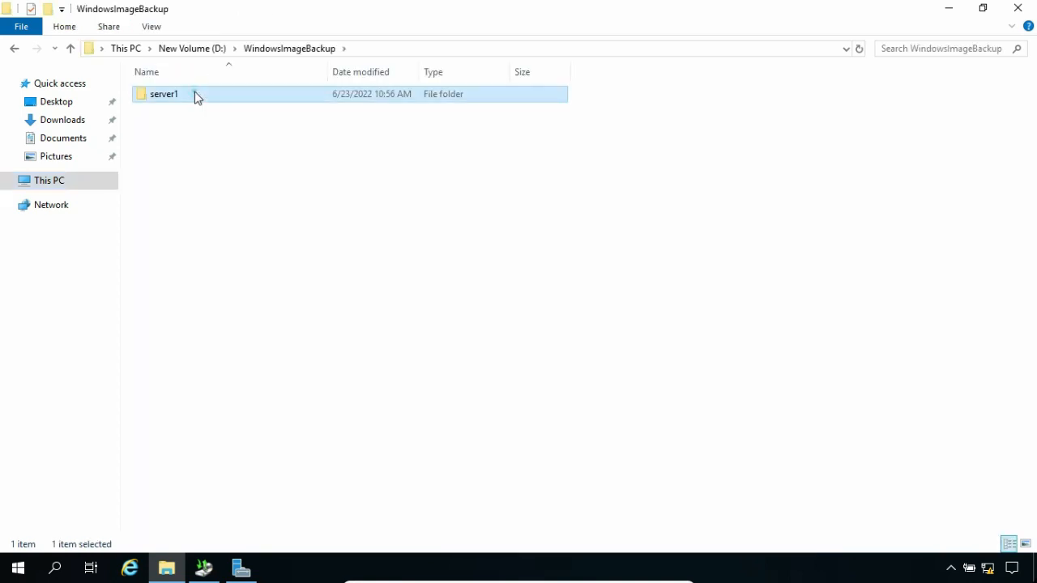
double_click(195, 96)
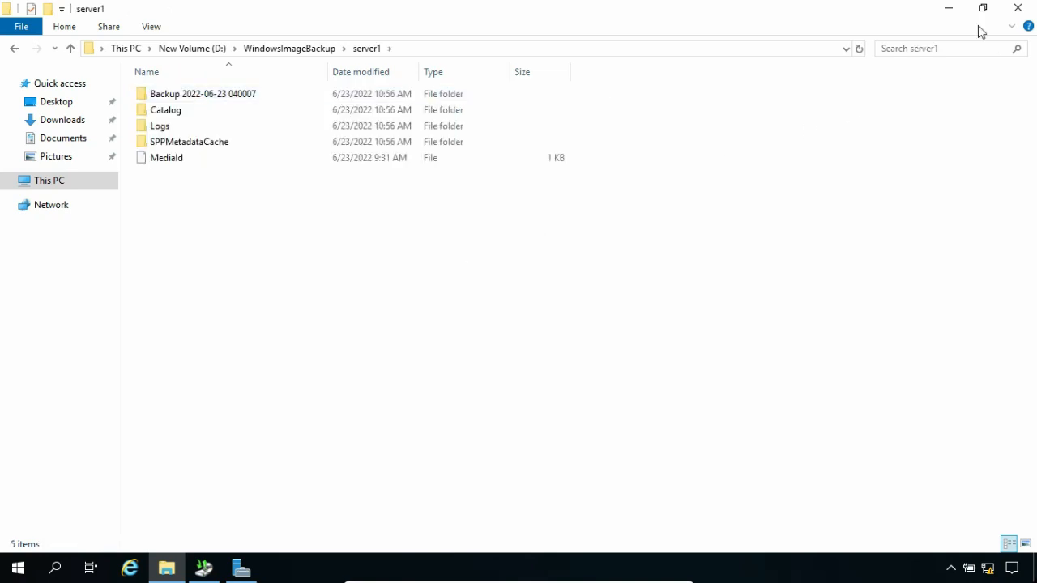
left_click(1012, 10)
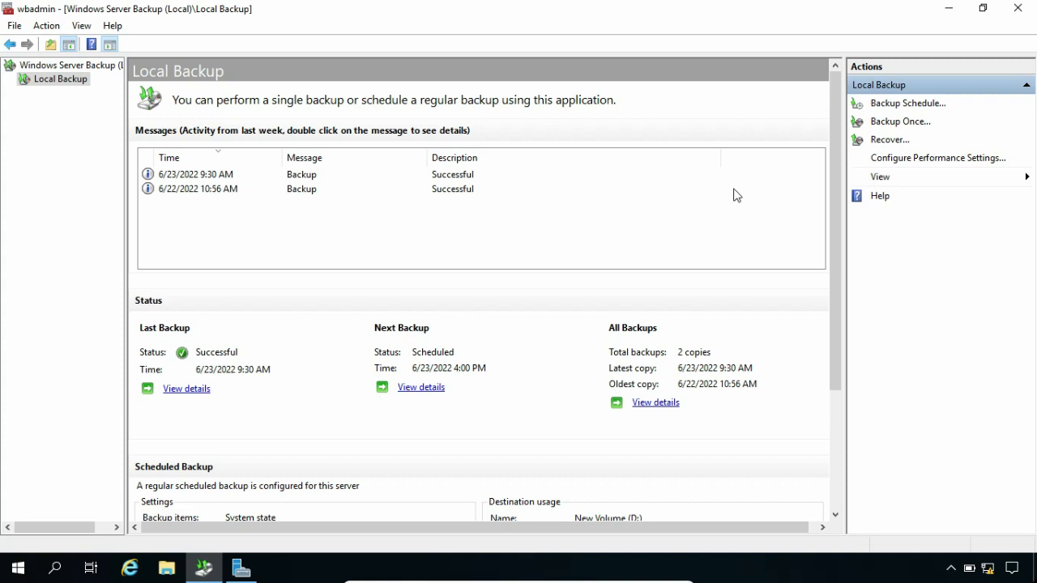
- Delete the test user from hpitinfotech.com's Users container in AD Users and Computers, then close it
left_click(948, 10)
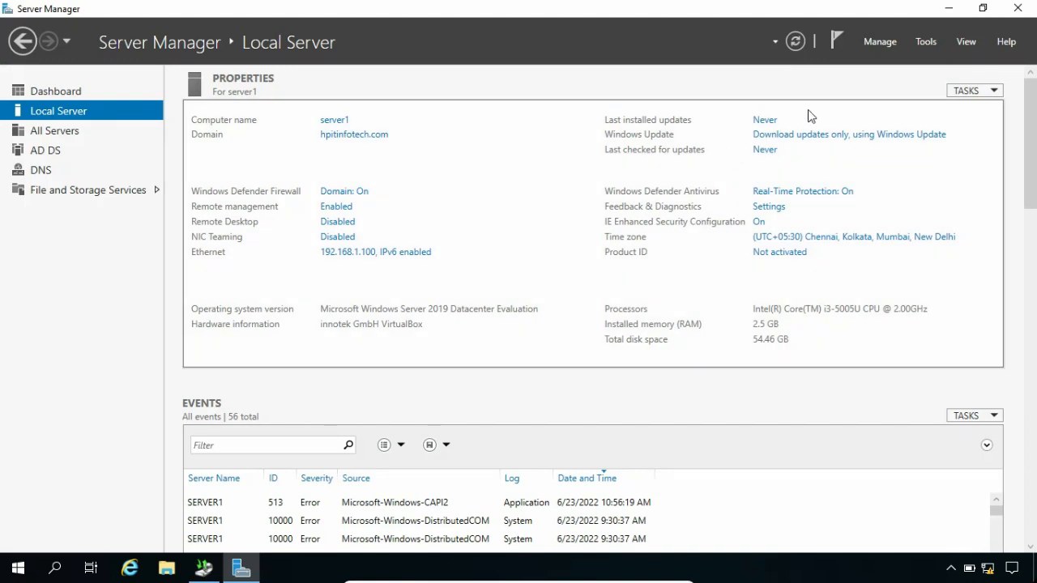
left_click(925, 42)
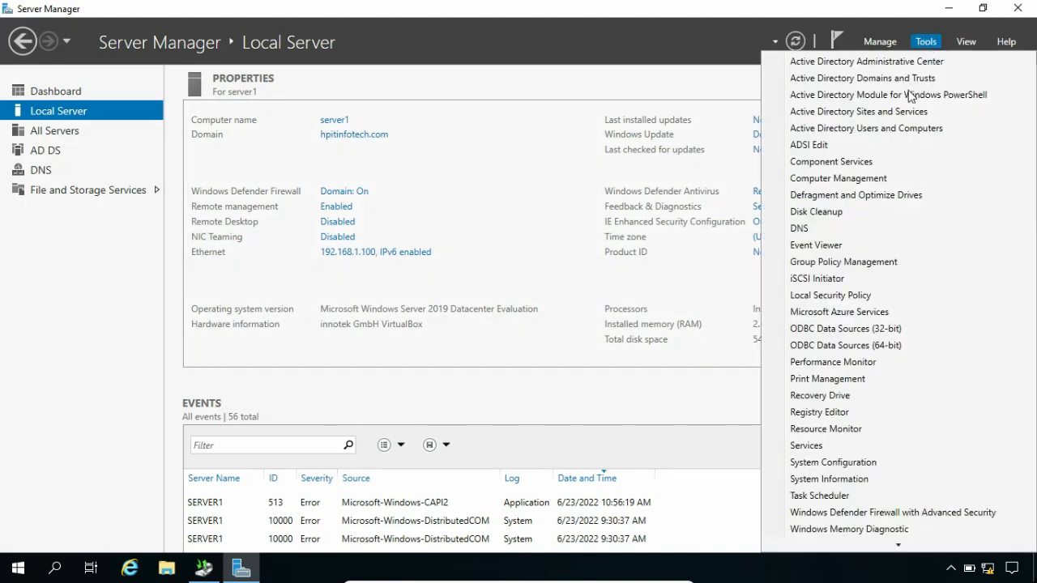
left_click(899, 131)
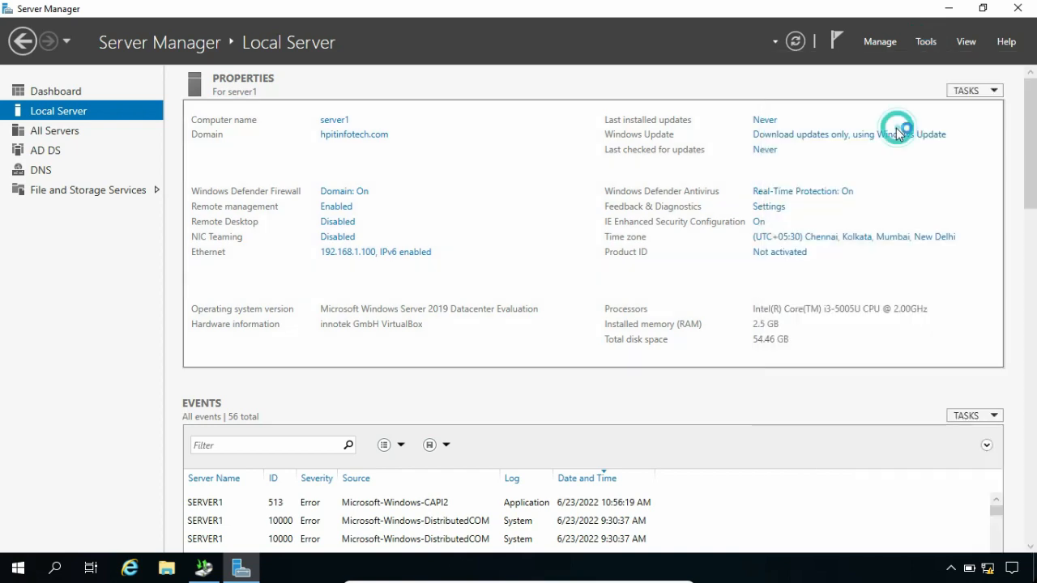
left_click(9, 93)
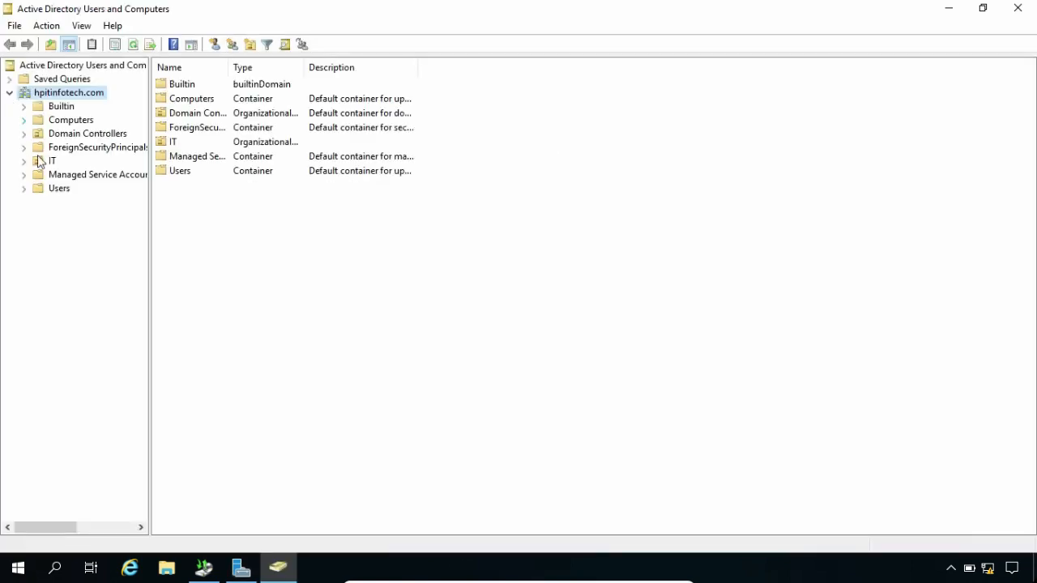
left_click(69, 193)
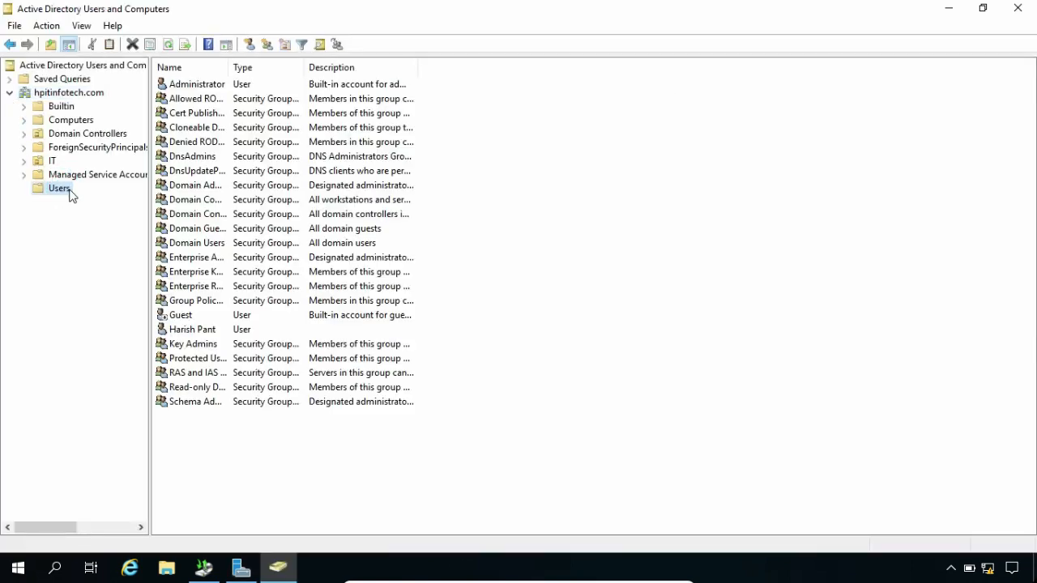
left_click(202, 330)
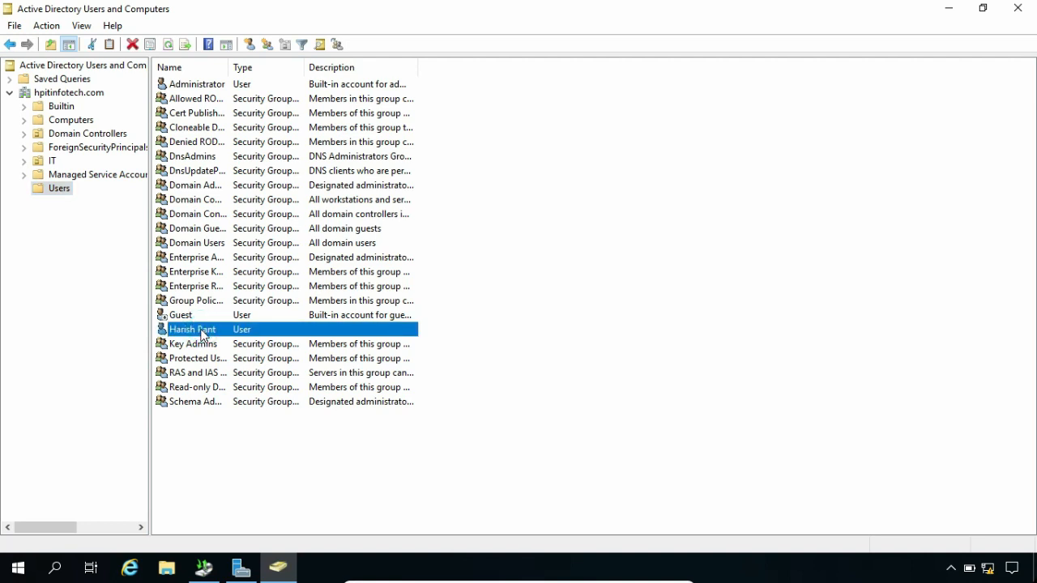
right_click(203, 330)
left_click(258, 257)
left_click(559, 337)
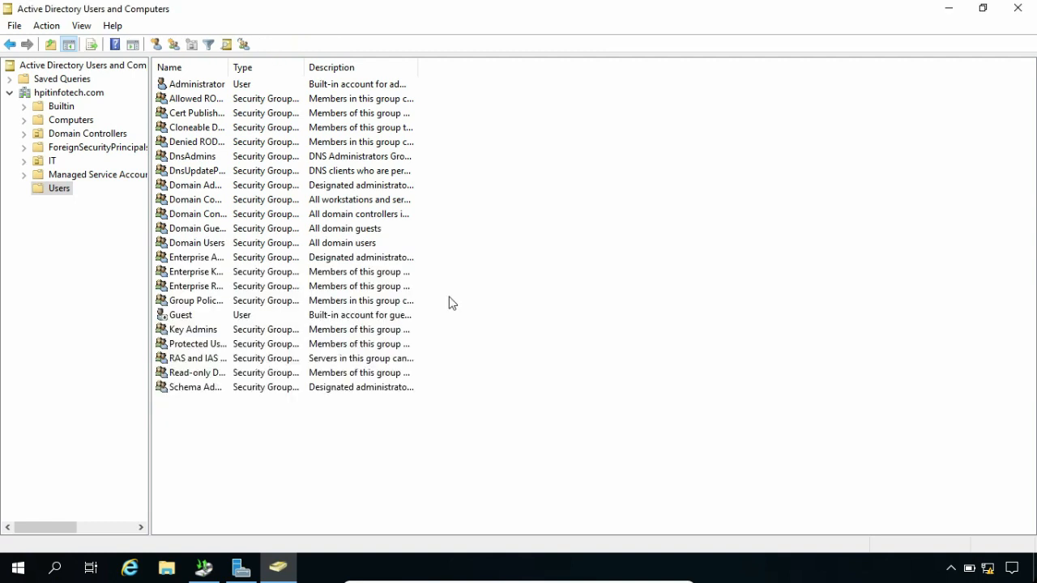
left_click(1015, 9)
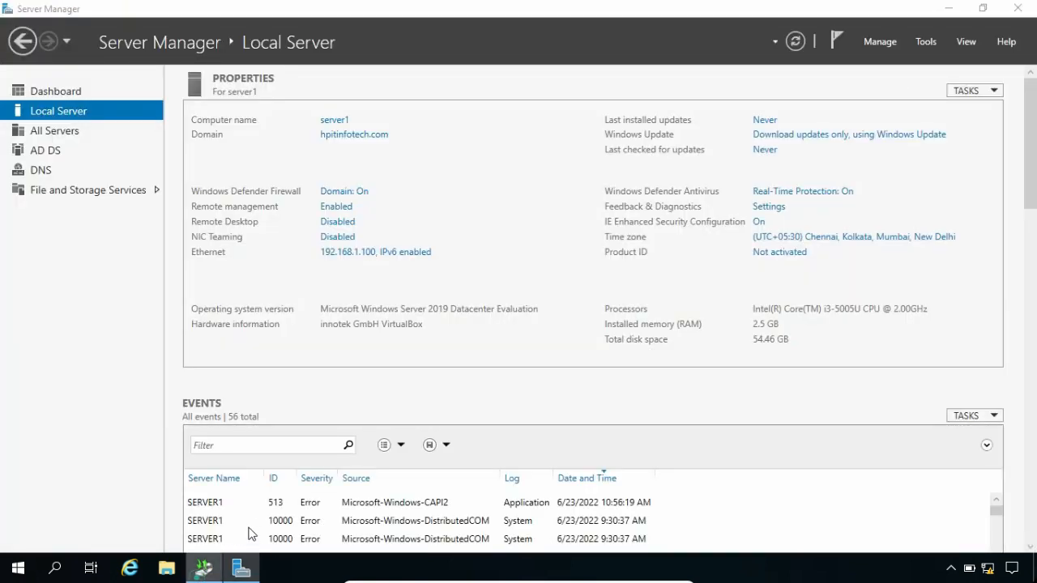
left_click(204, 567)
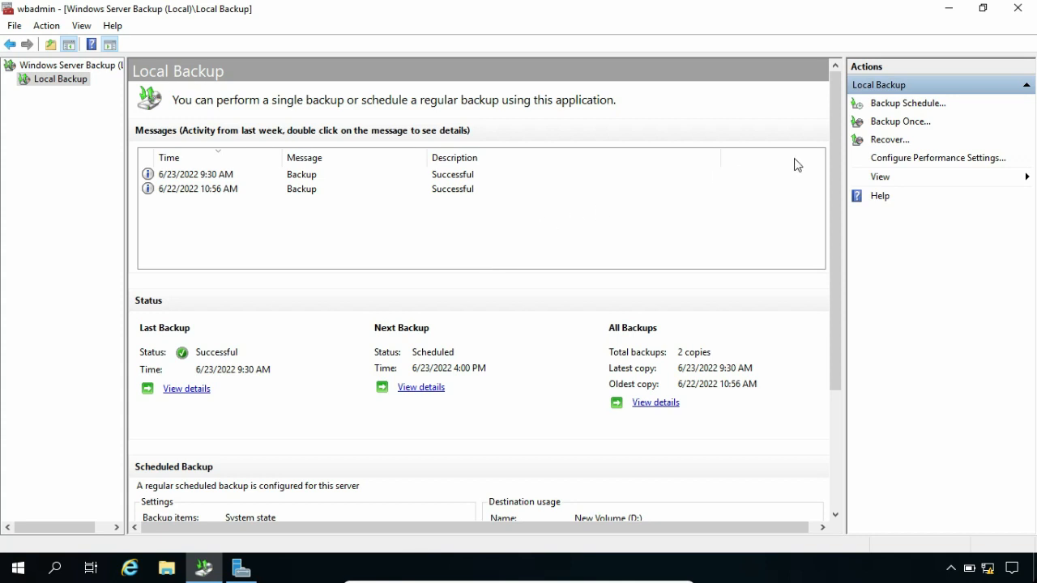
left_click(882, 141)
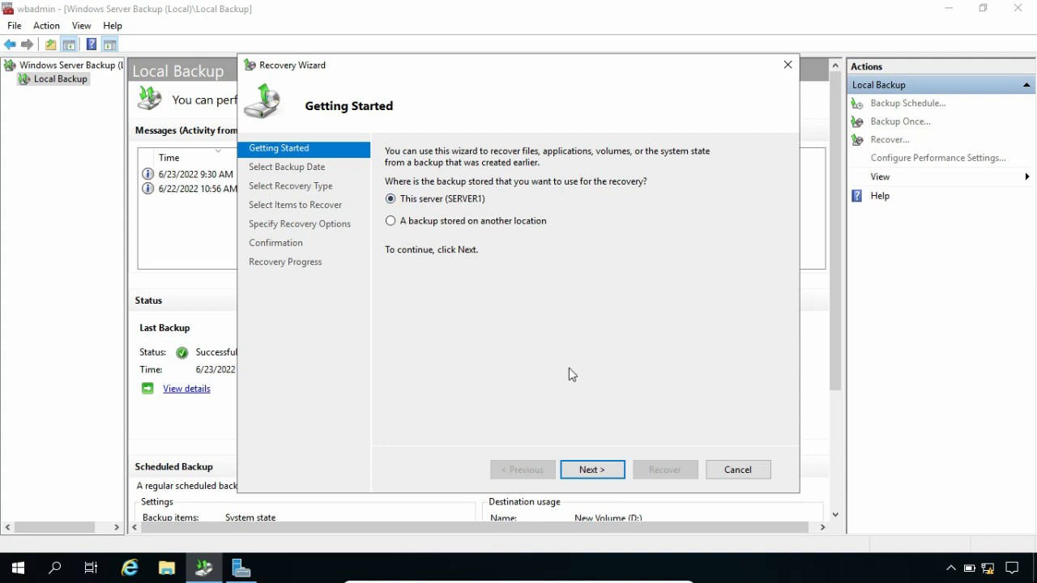
left_click(590, 470)
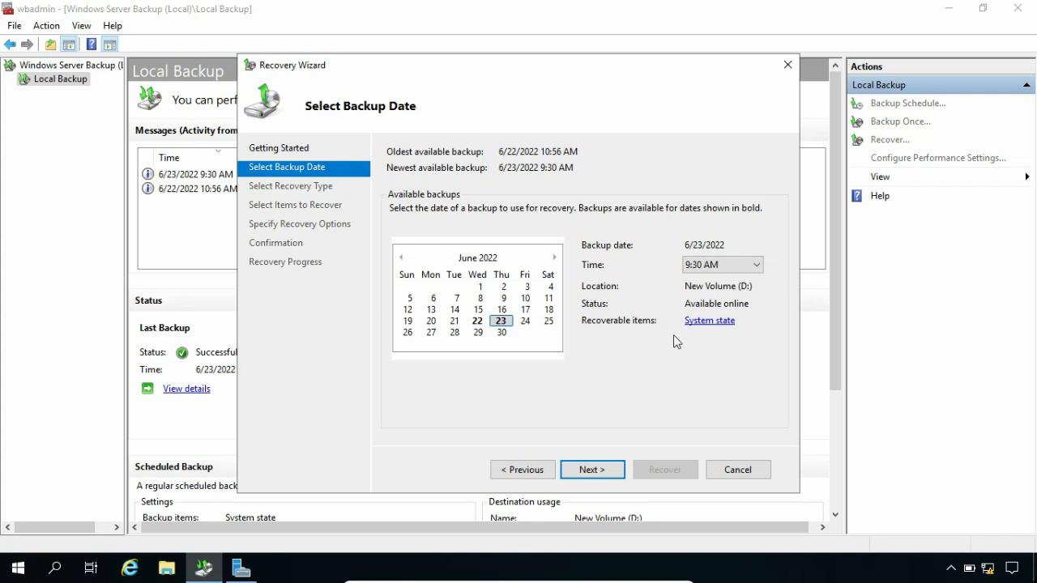
left_click(575, 471)
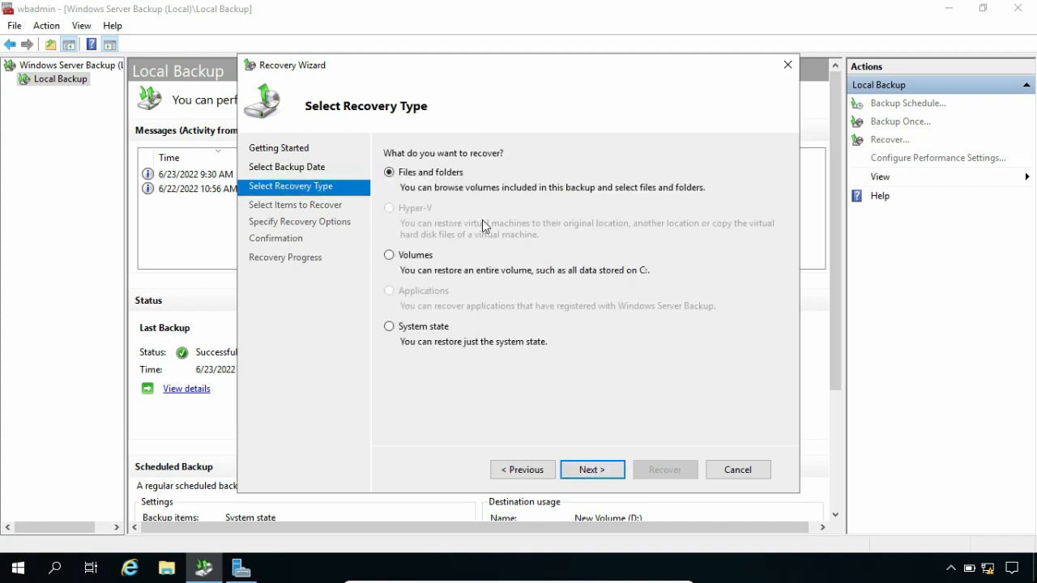
left_click(392, 326)
left_click(594, 469)
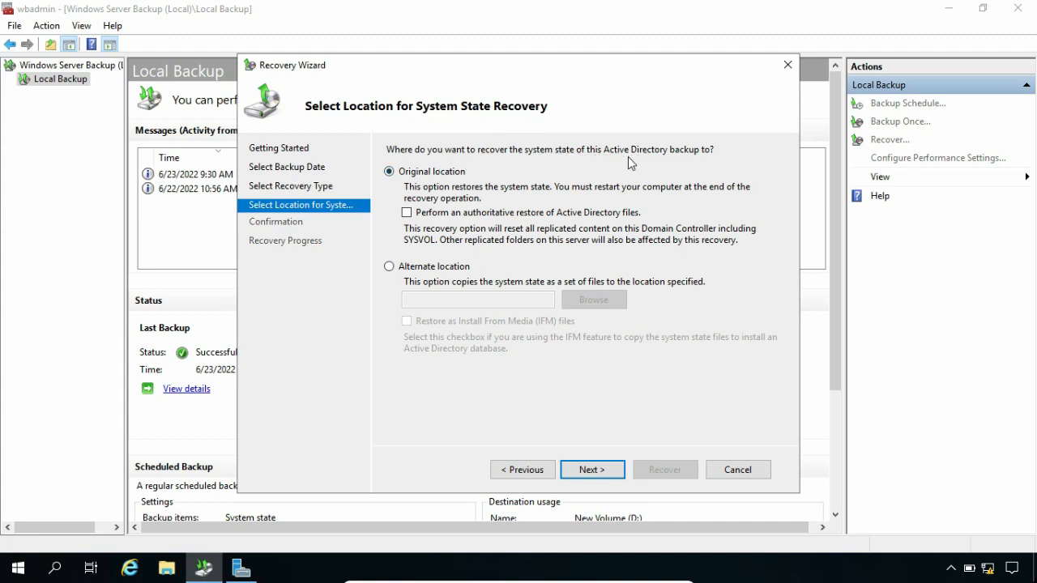
left_click(590, 470)
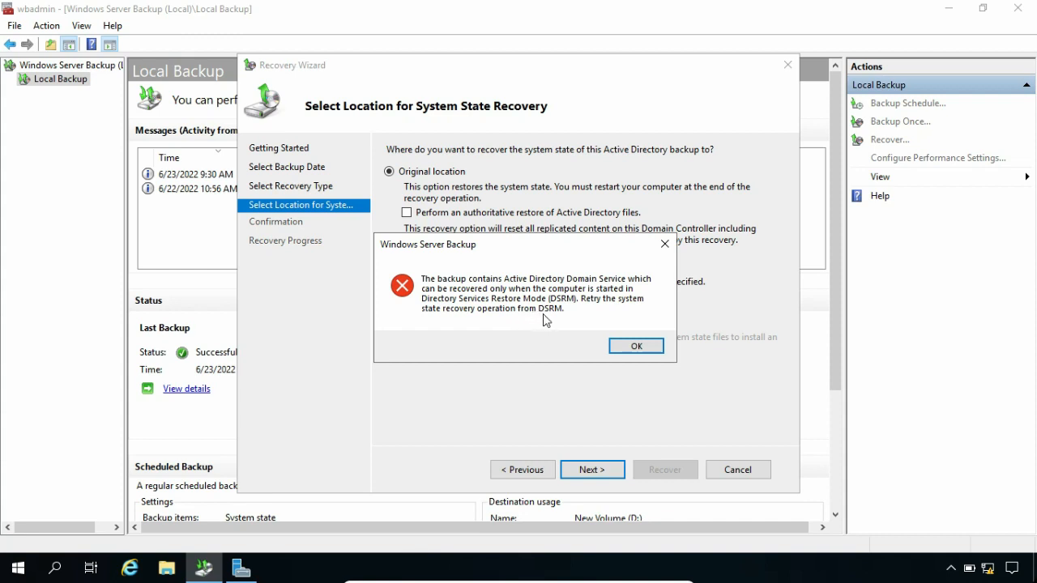
left_click(640, 347)
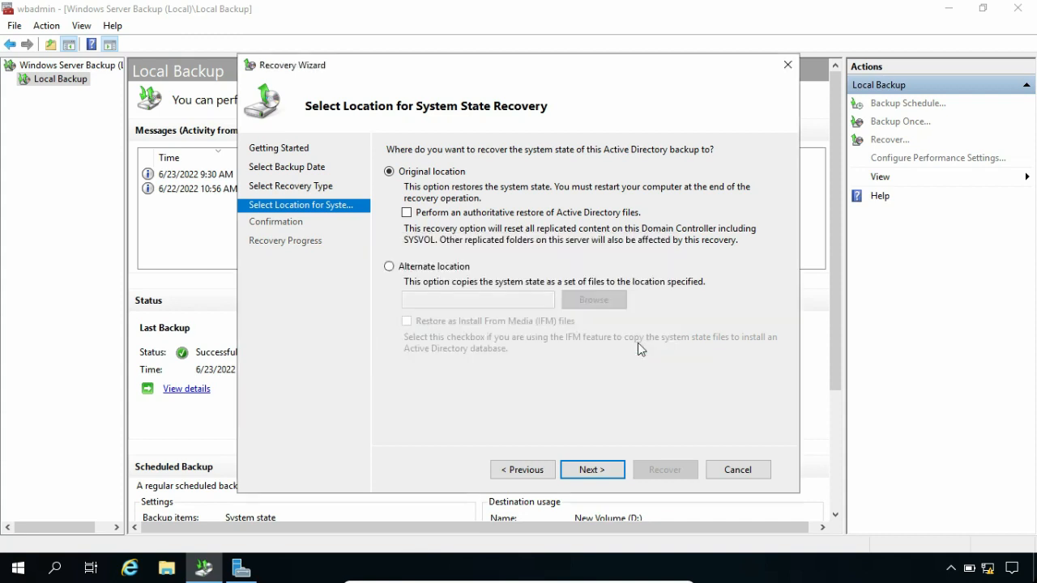
left_click(739, 470)
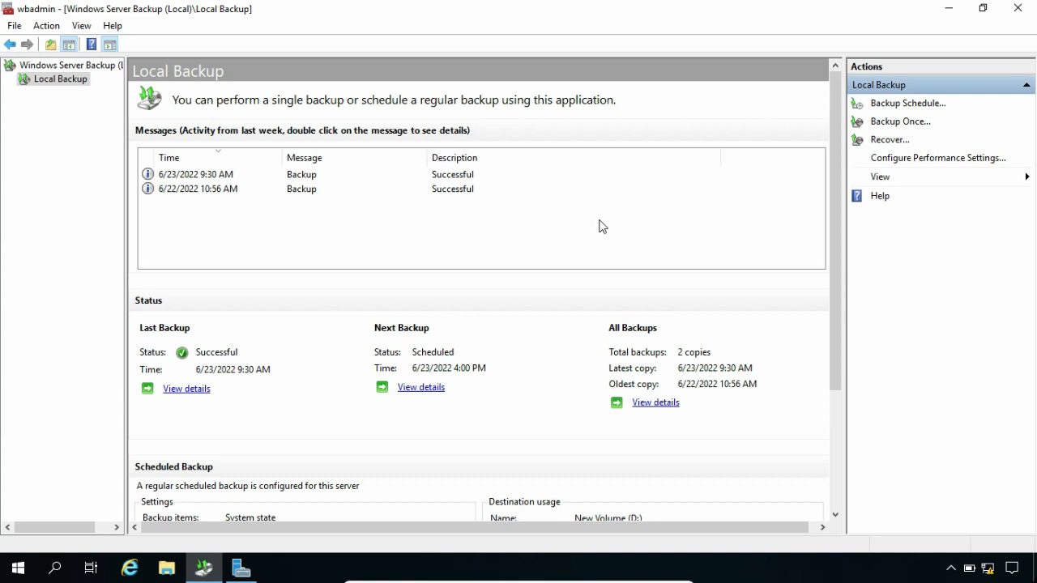
- Run msconfig and enable Safe boot with the Active Directory repair option
key("super+r")
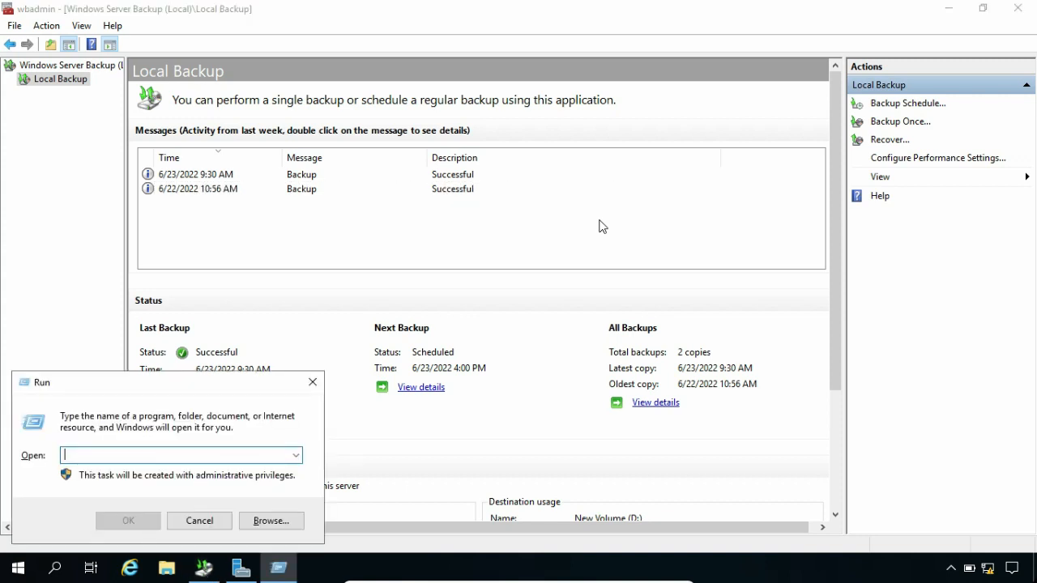
type("msconfig")
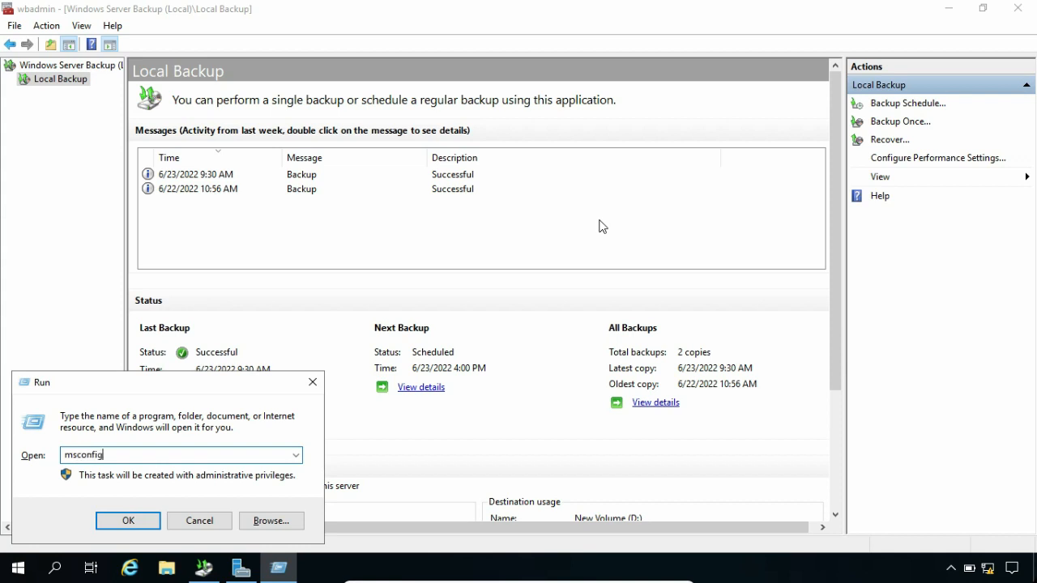
key("Return")
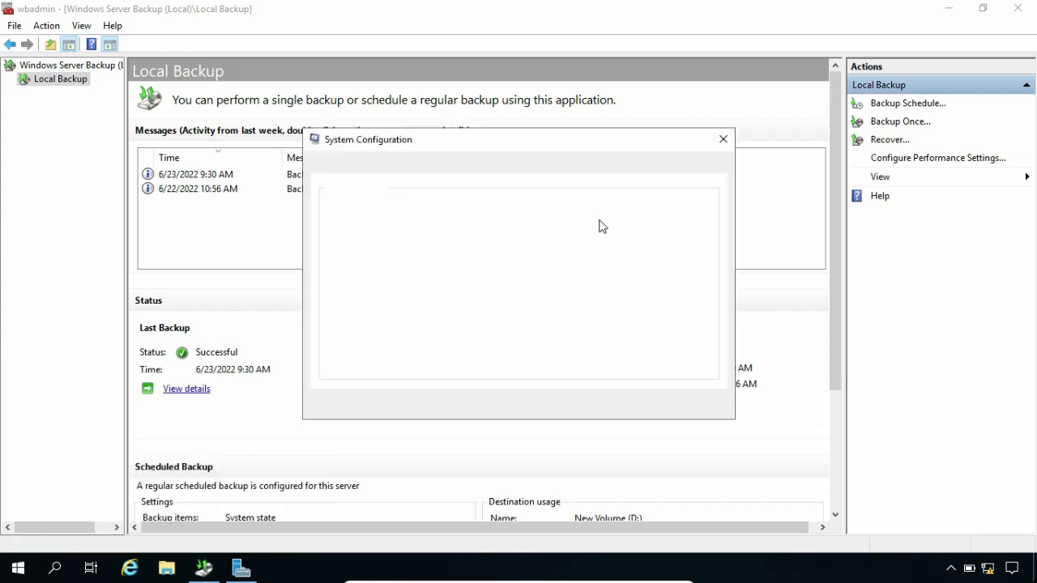
left_click(359, 165)
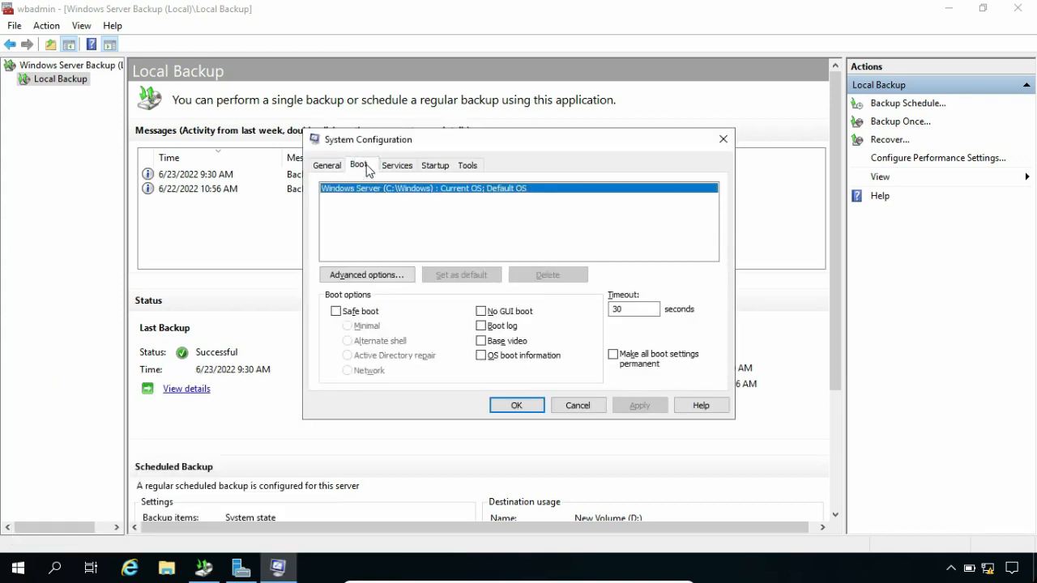
left_click(336, 312)
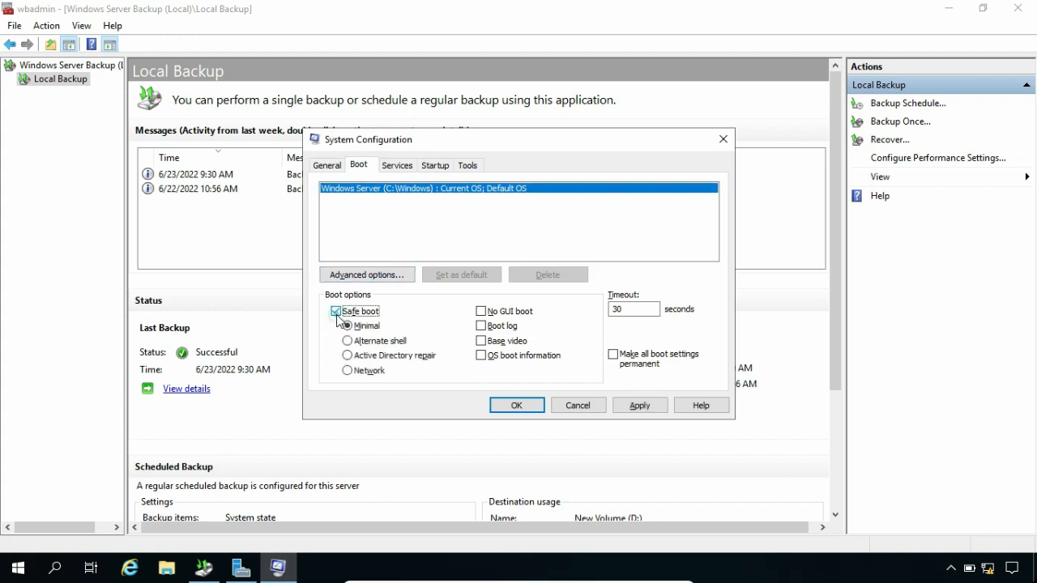
left_click(366, 358)
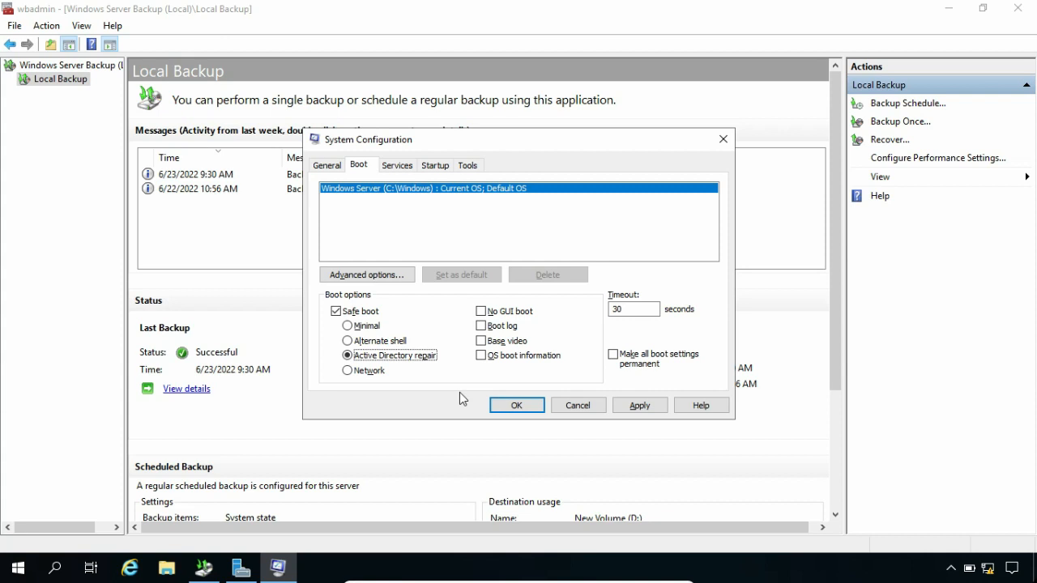
left_click(577, 405)
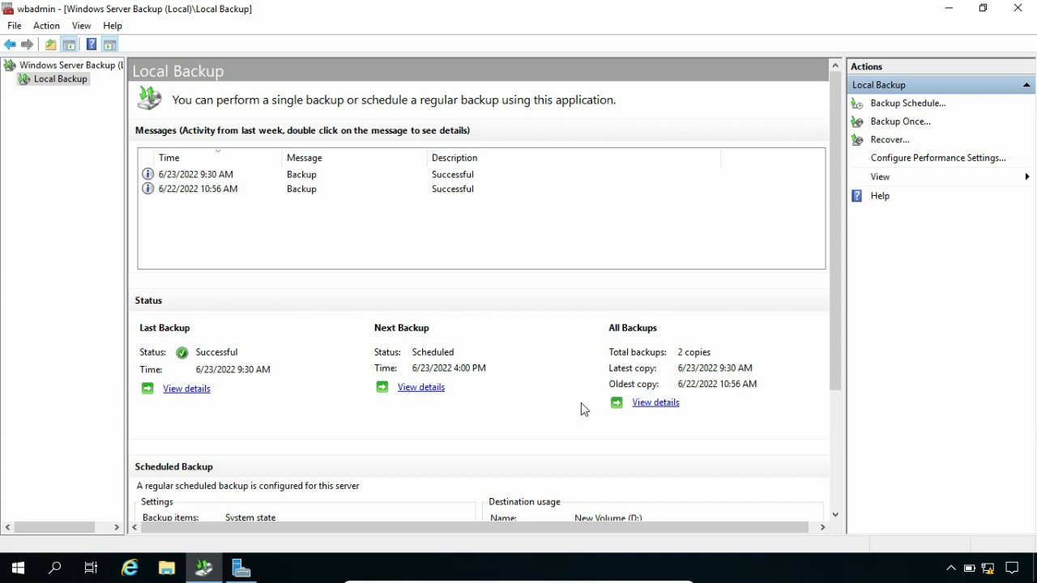
- Close Windows Server Backup and restart the server with the reason Other (Unplanned)
left_click(1017, 8)
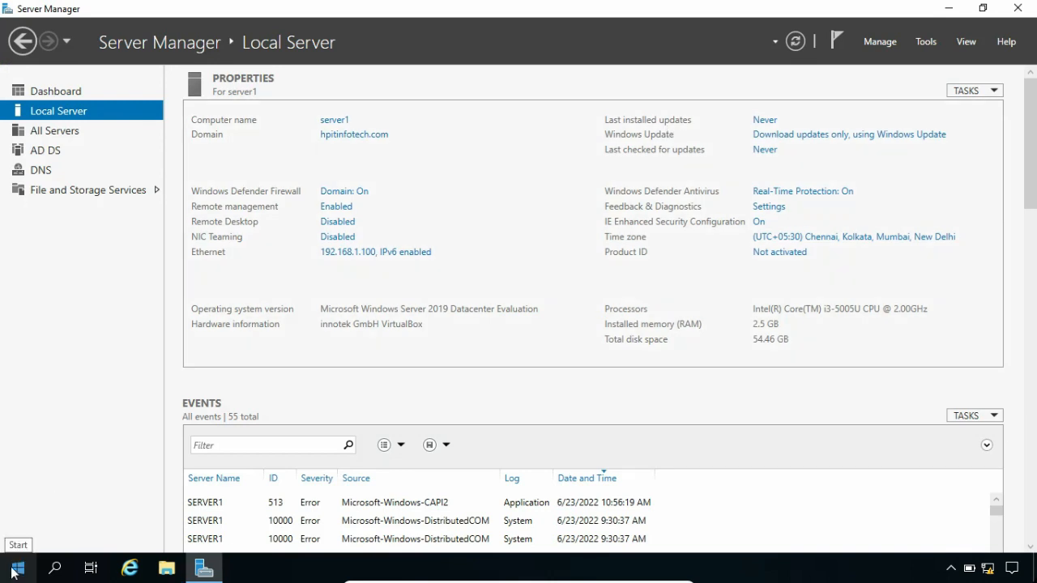
right_click(16, 569)
mouse_move(77, 521)
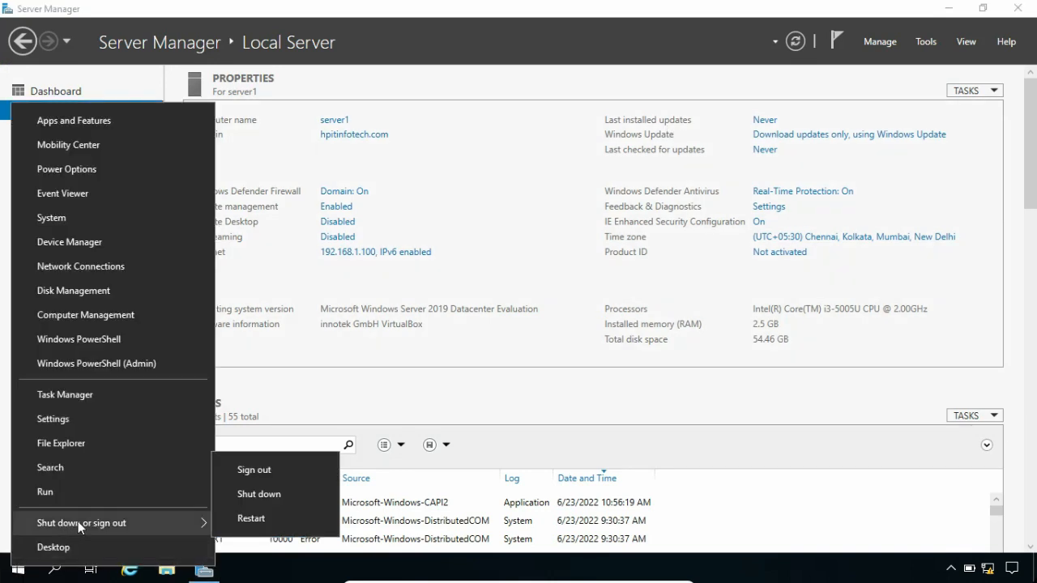
left_click(244, 520)
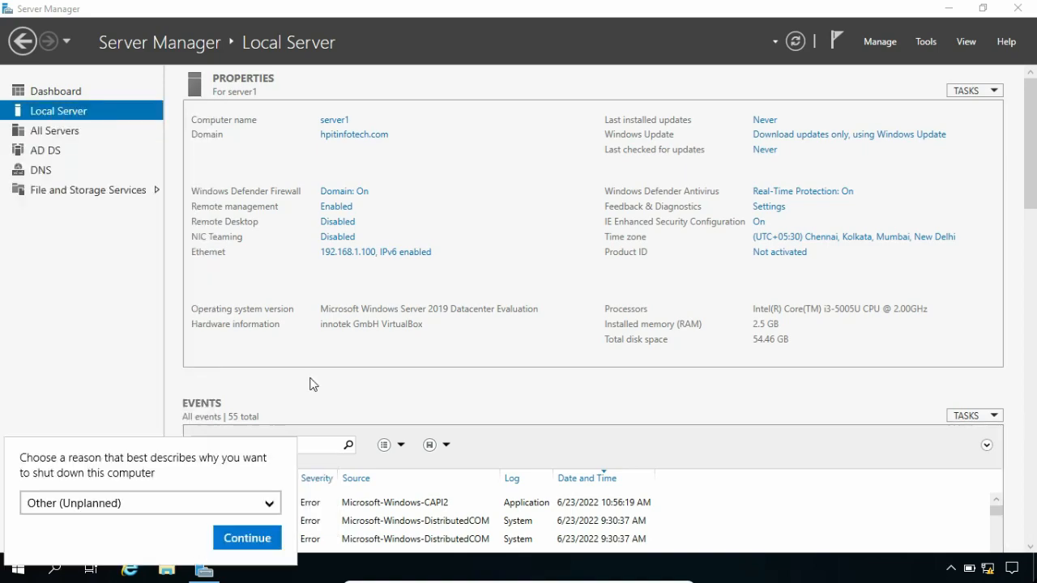
left_click(247, 539)
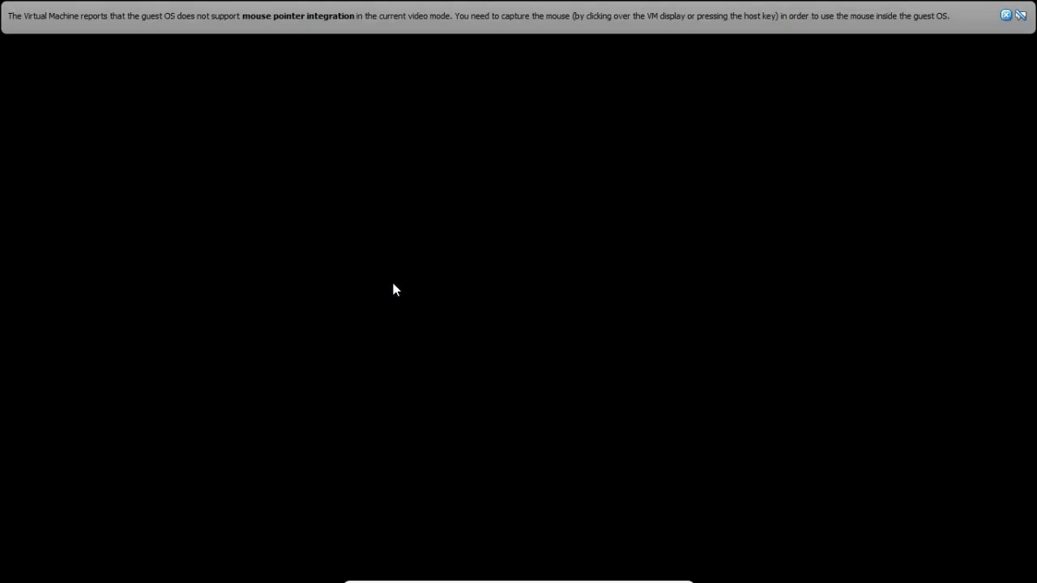
- Boot the server into Directory Services Repair Mode from the F8 advanced boot options
key("F8")
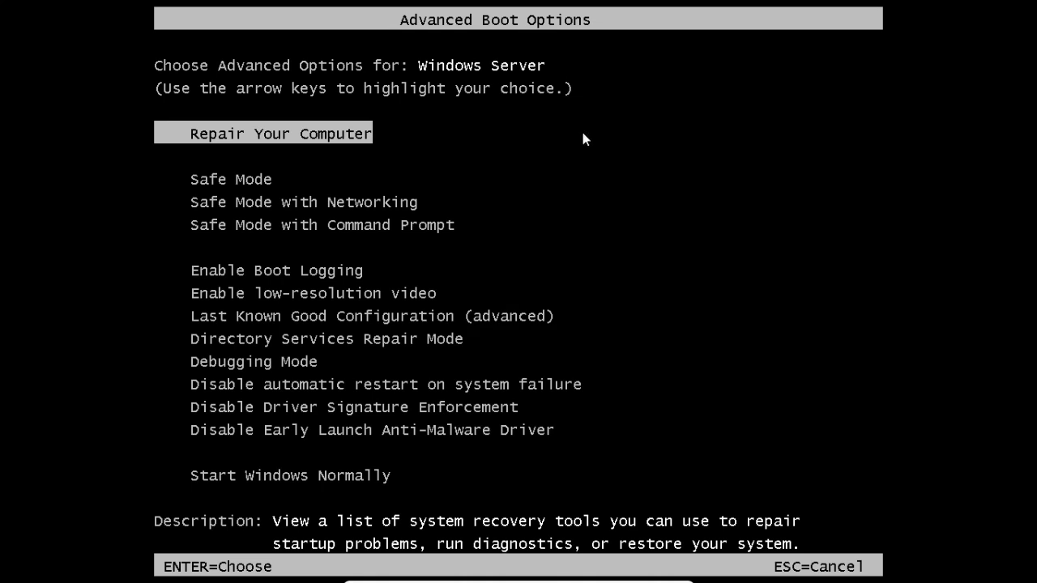
key("Down")
key("Down")
key("Down")
key("Down")
key("Down")
key("Down")
key("Down")
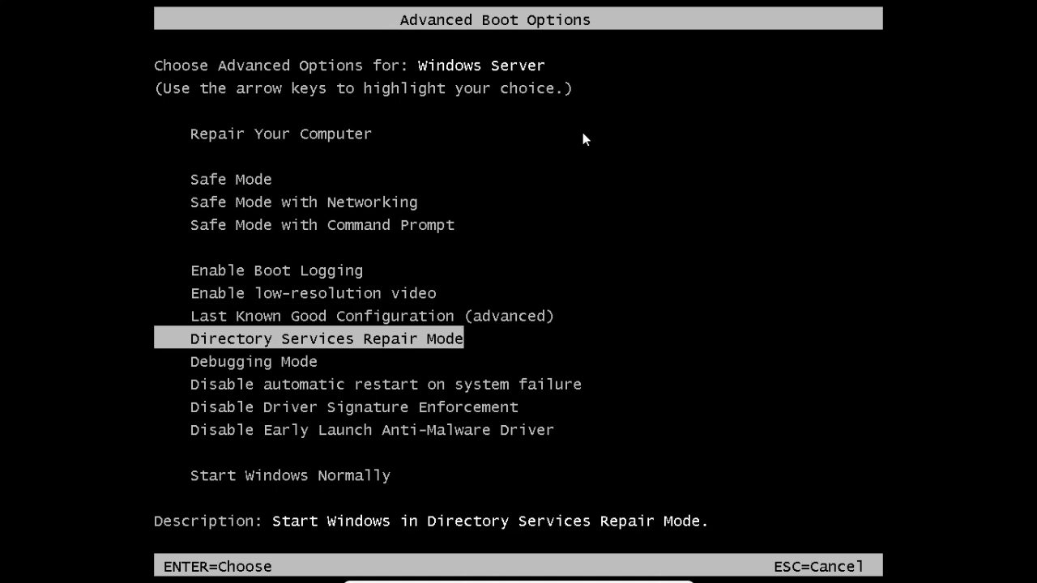
key("Return")
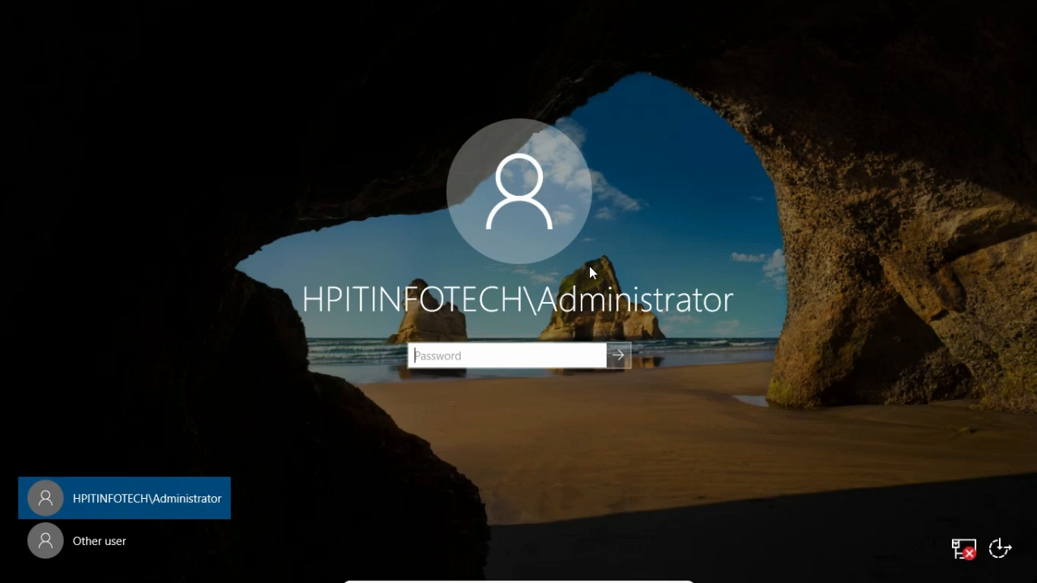
- Sign in under Other user as the local administrator, entering the DSRM password
left_click(75, 553)
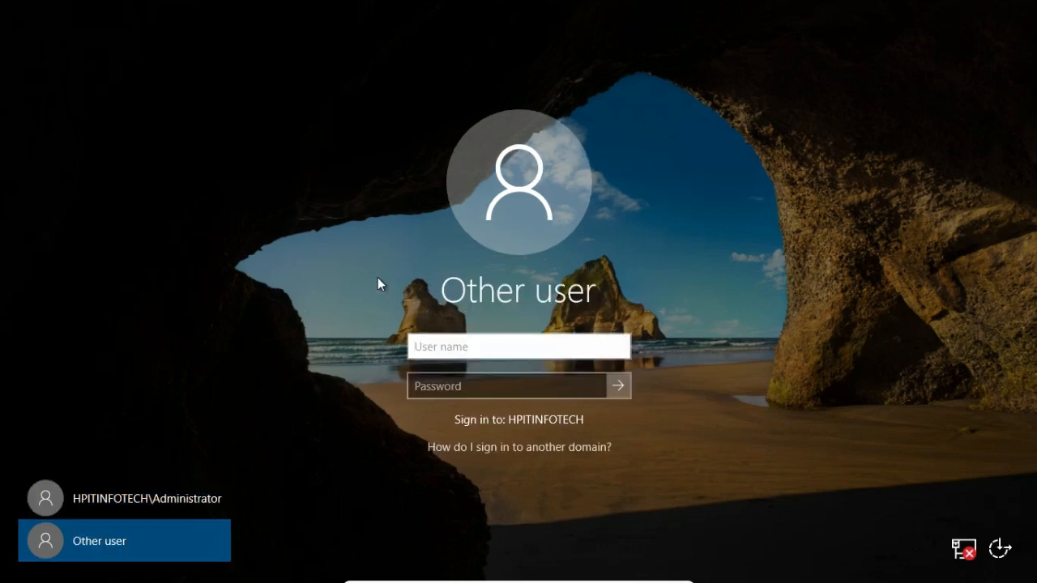
type("administrator")
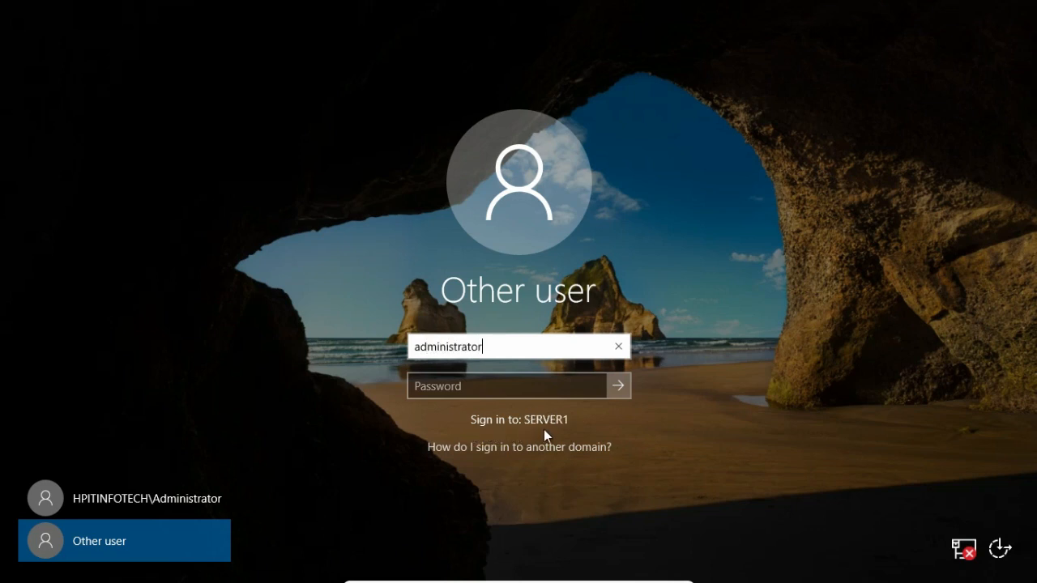
left_click(466, 388)
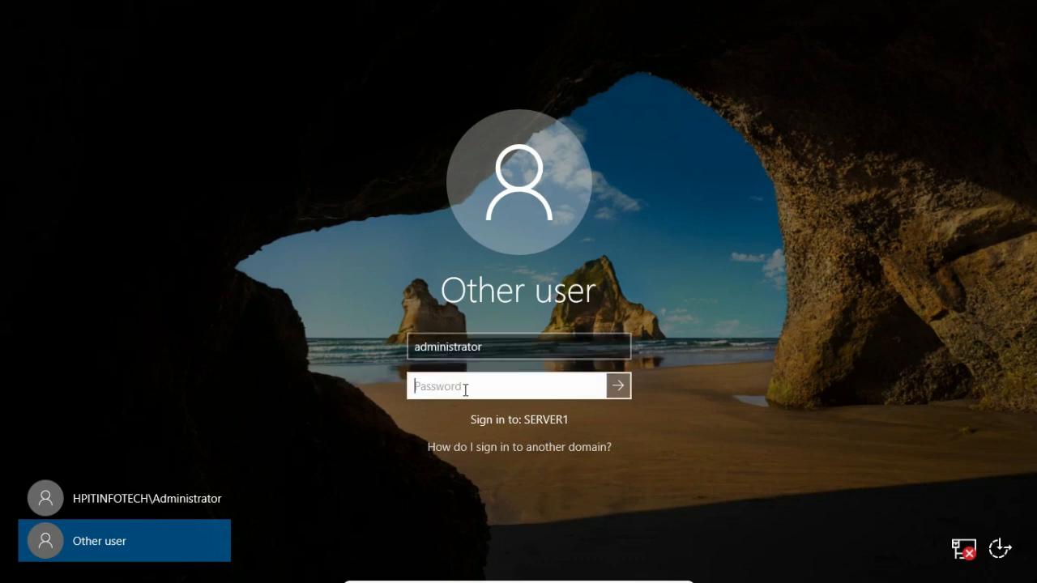
type("P@ssw0rd")
key("Return")
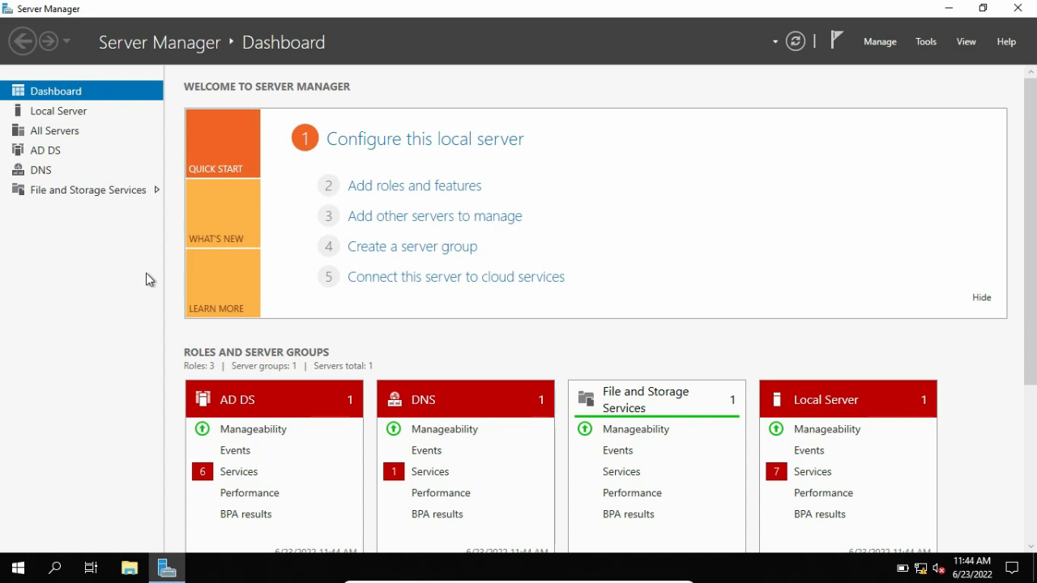
- Launch Windows Server Backup from Tools, select Local Backup, and start the Recovery Wizard
left_click(926, 42)
scroll(878, 395, "down", 3)
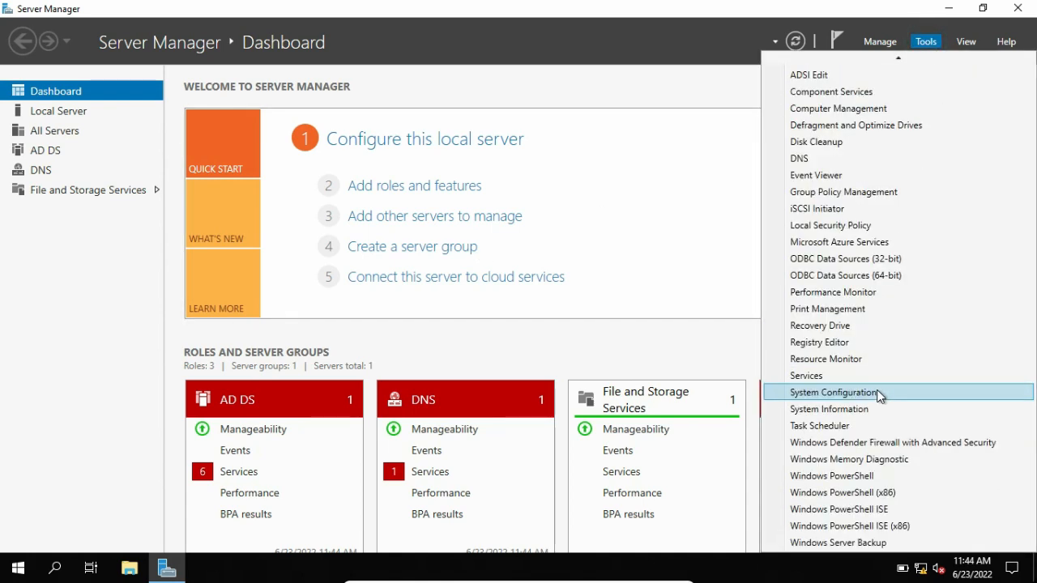
left_click(838, 542)
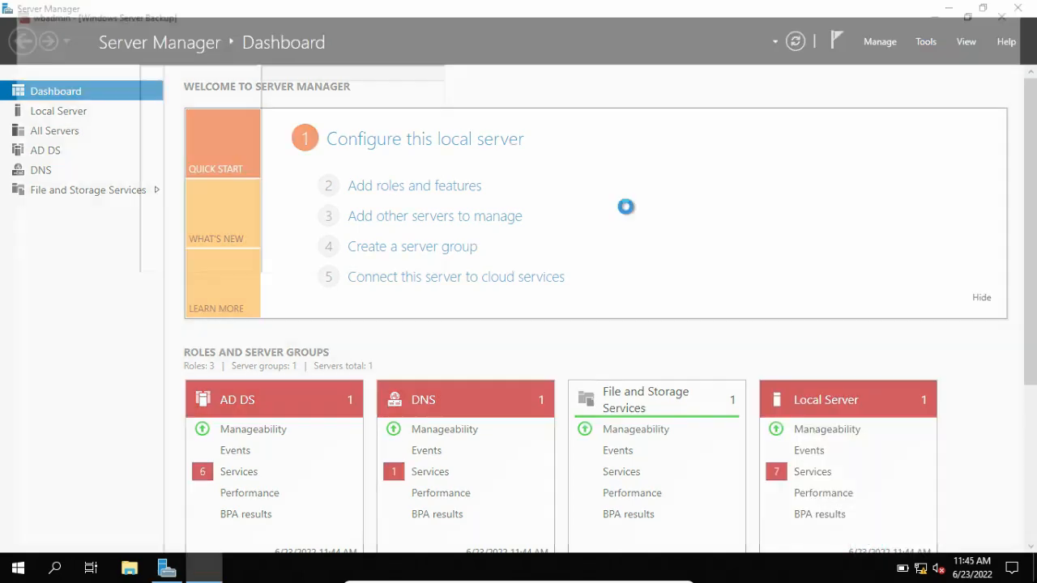
left_click(71, 81)
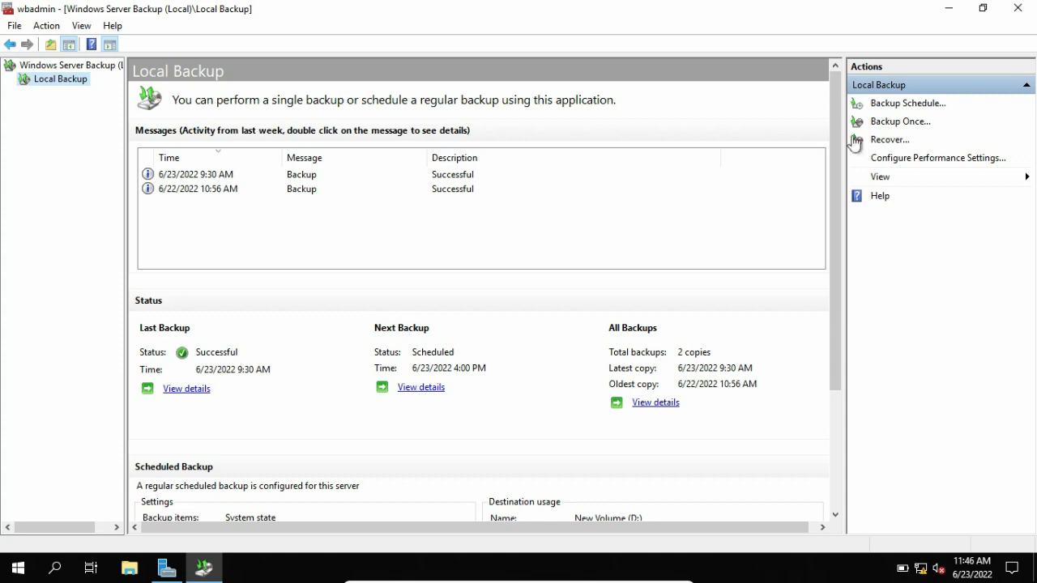
left_click(874, 141)
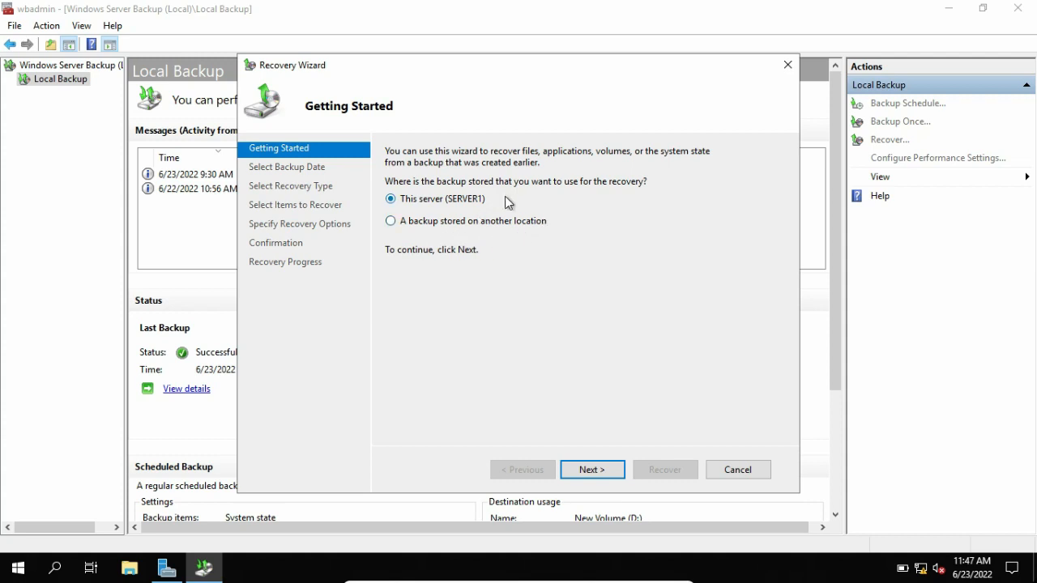
- Recover from this server's 6/23/2022 9:30 AM backup, choosing System state as the recovery type
left_click(588, 471)
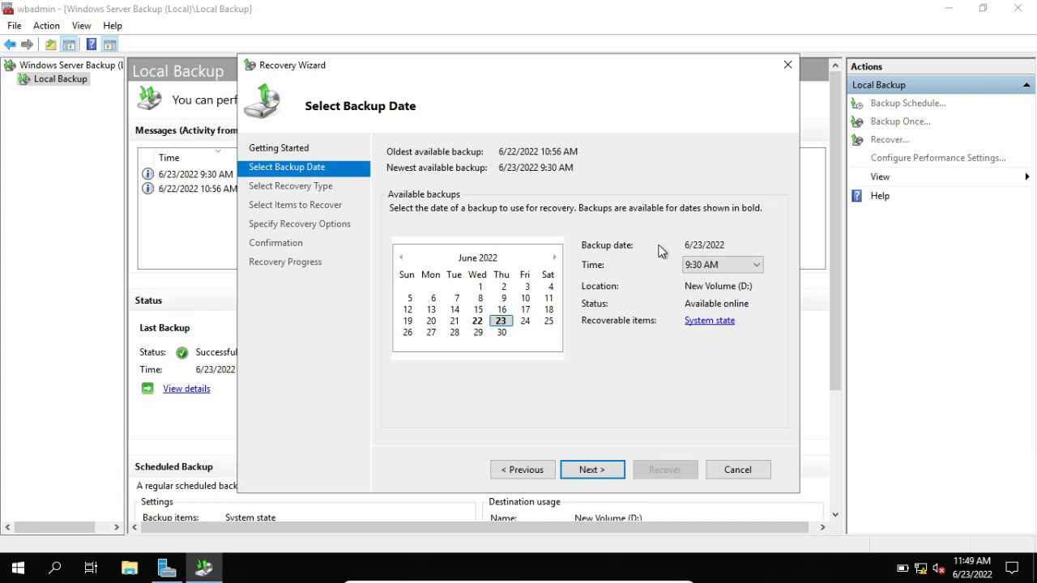
left_click(598, 473)
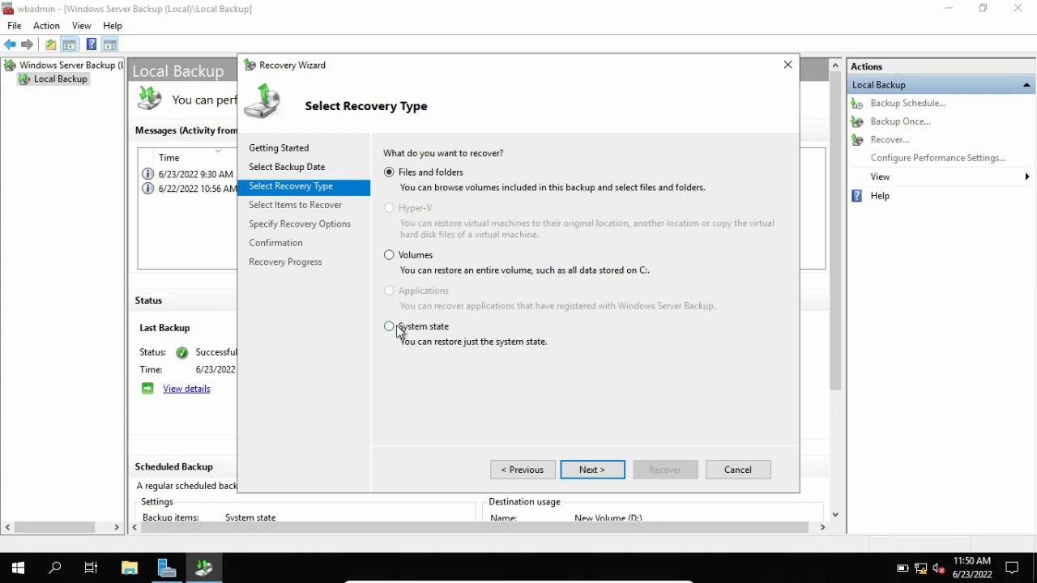
left_click(394, 328)
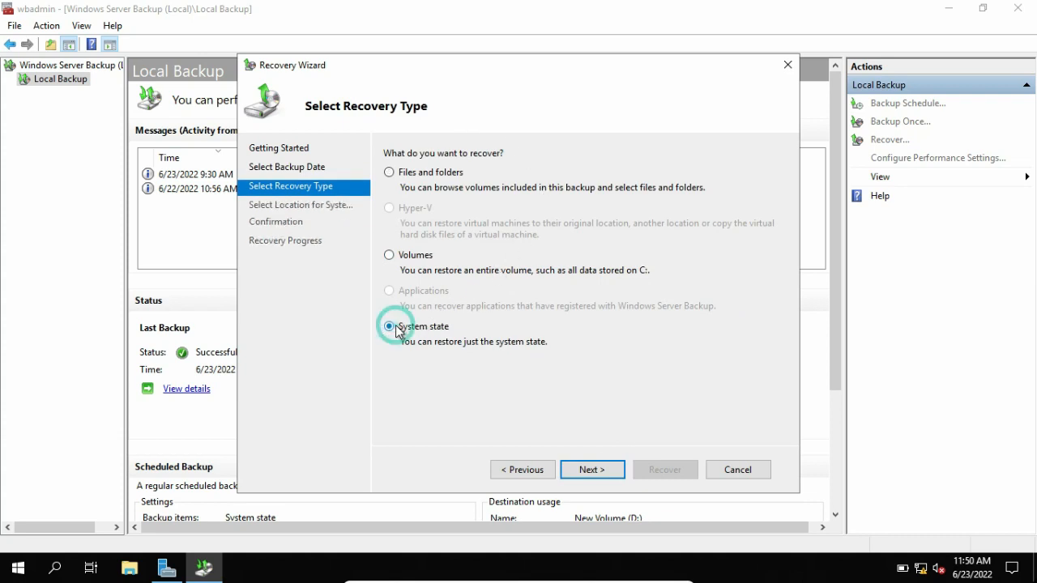
left_click(593, 471)
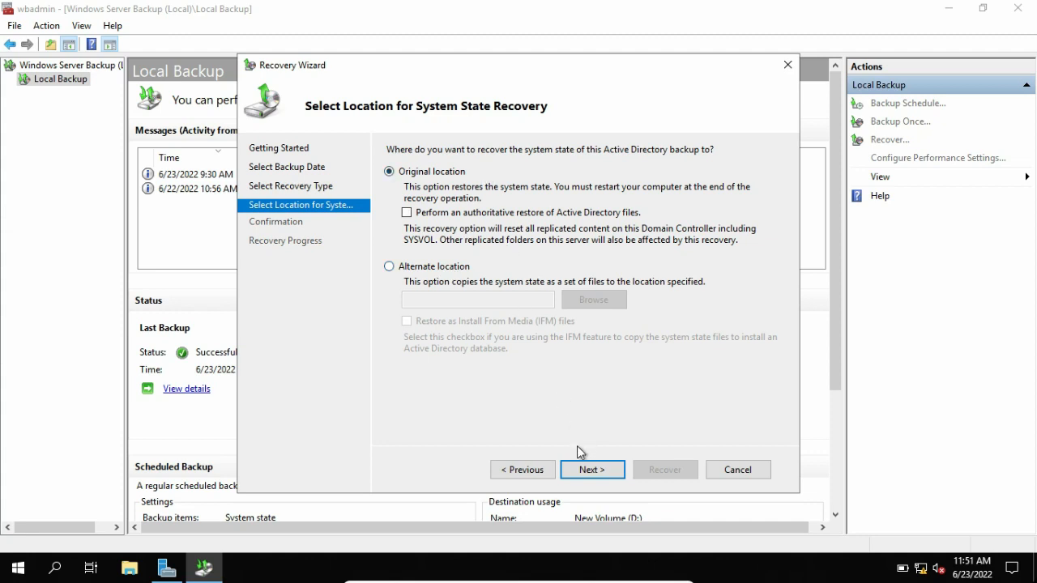
- Recover the system state to its original location, acknowledging the re-synchronization and no-cancel warnings
left_click(587, 472)
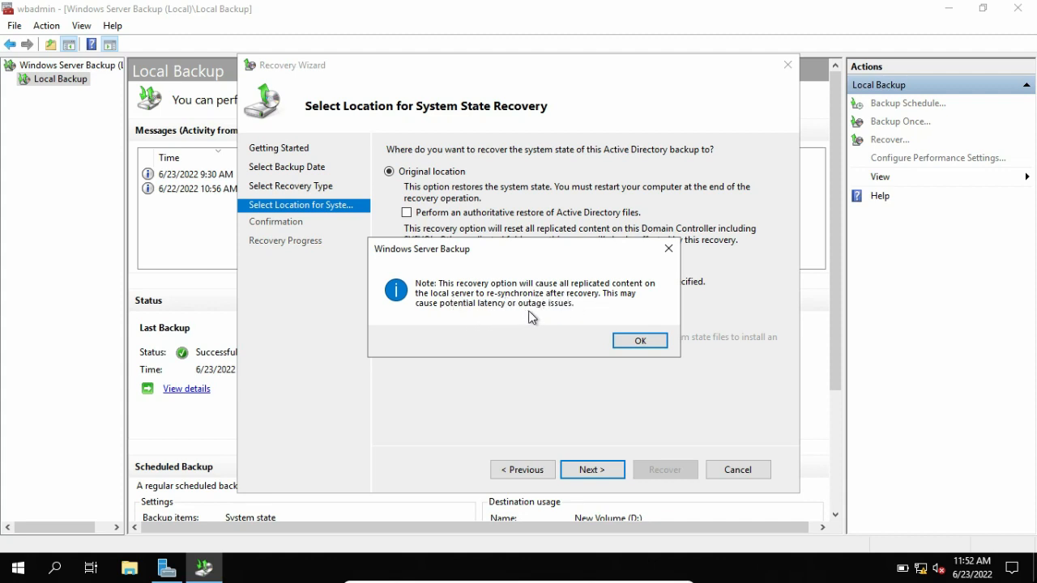
left_click(635, 341)
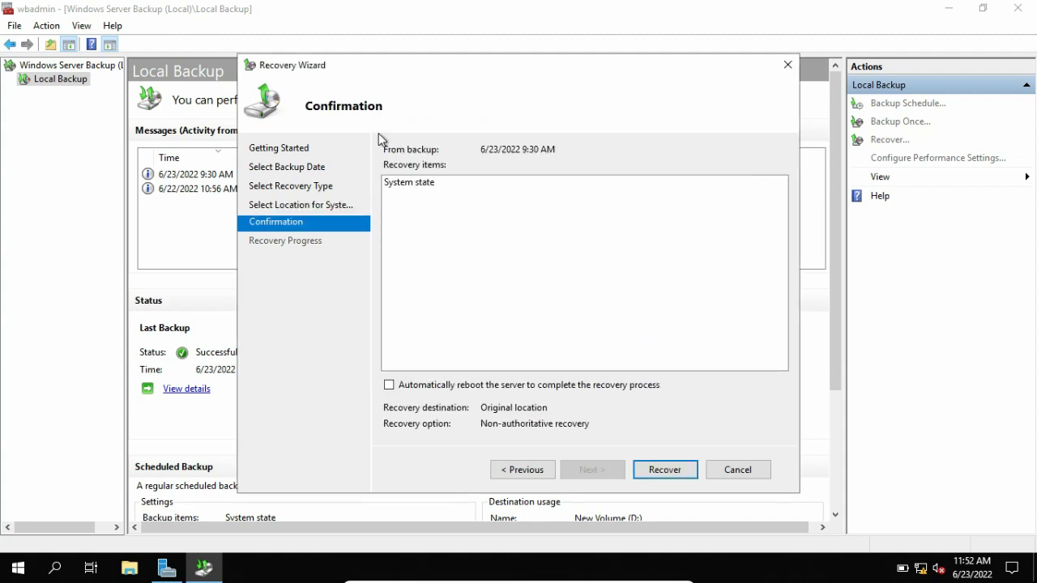
left_click(656, 470)
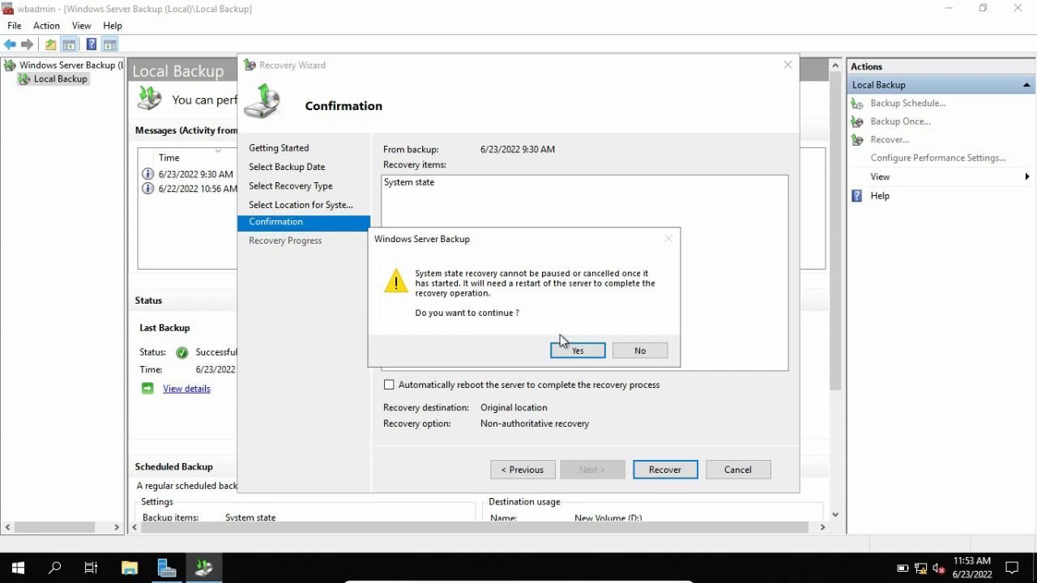
left_click(572, 352)
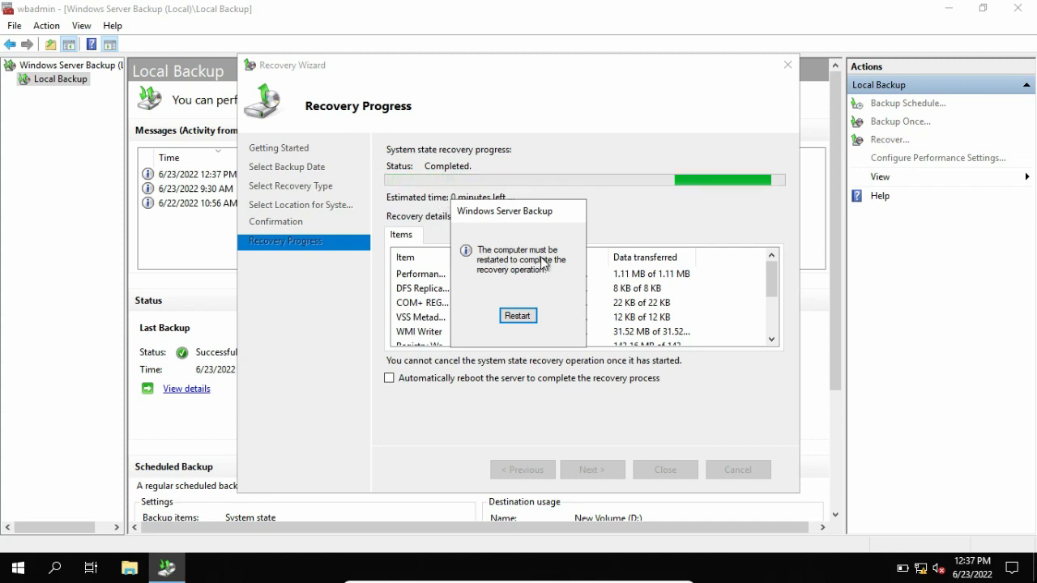
- Restart the server to finish recovery, then sign back in with the administrator password
left_click(518, 316)
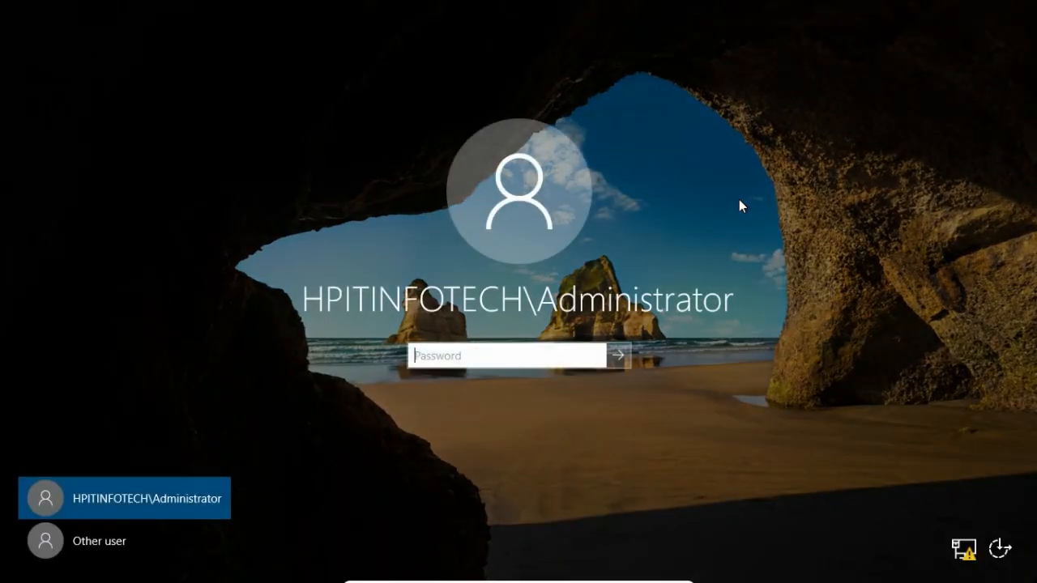
type("••")
key("Return")
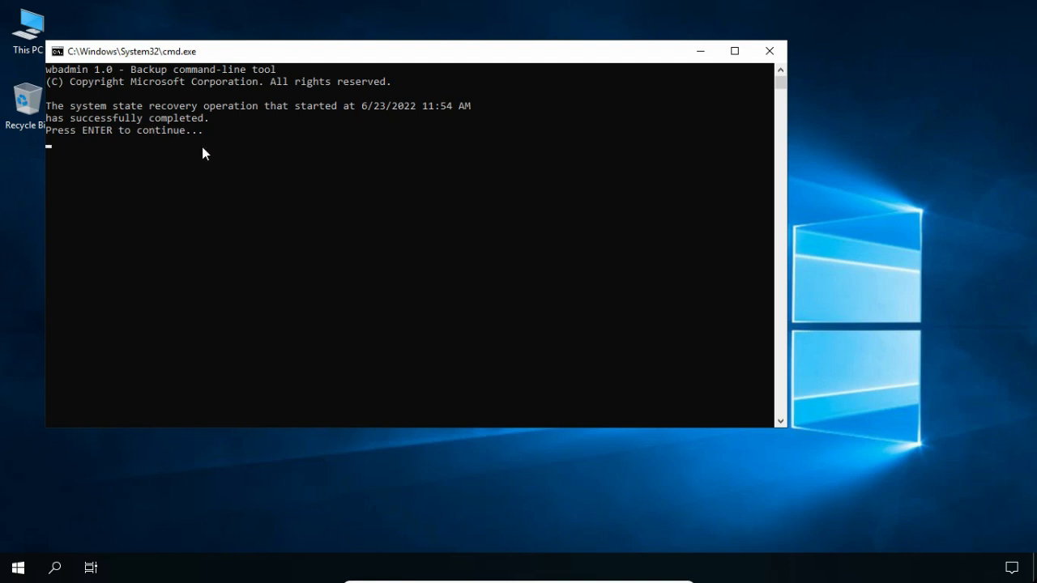
- Dismiss the wbadmin 'recovery completed' message to reveal the Server Manager dashboard
key("Return")
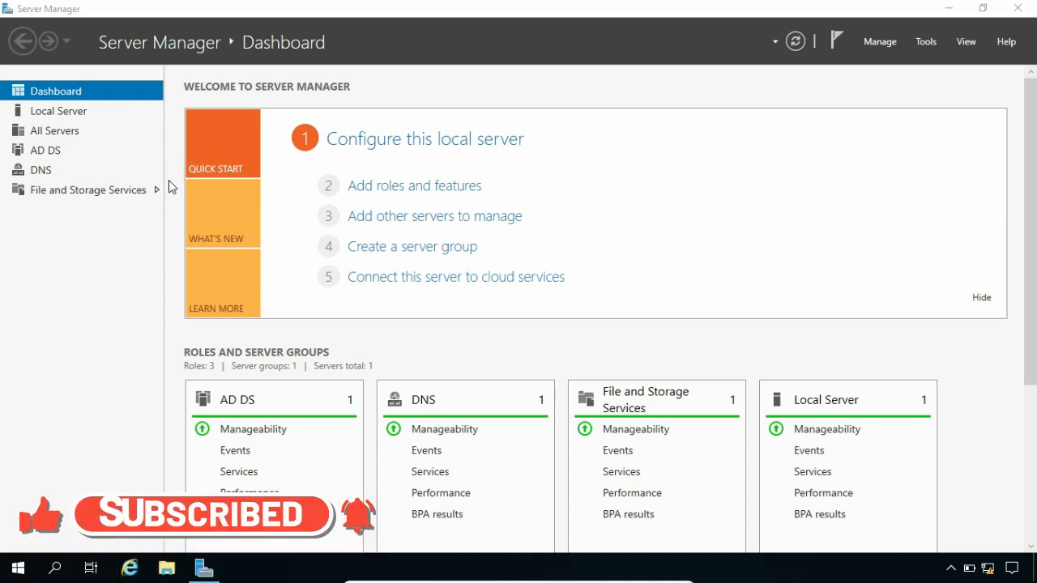
left_click(913, 47)
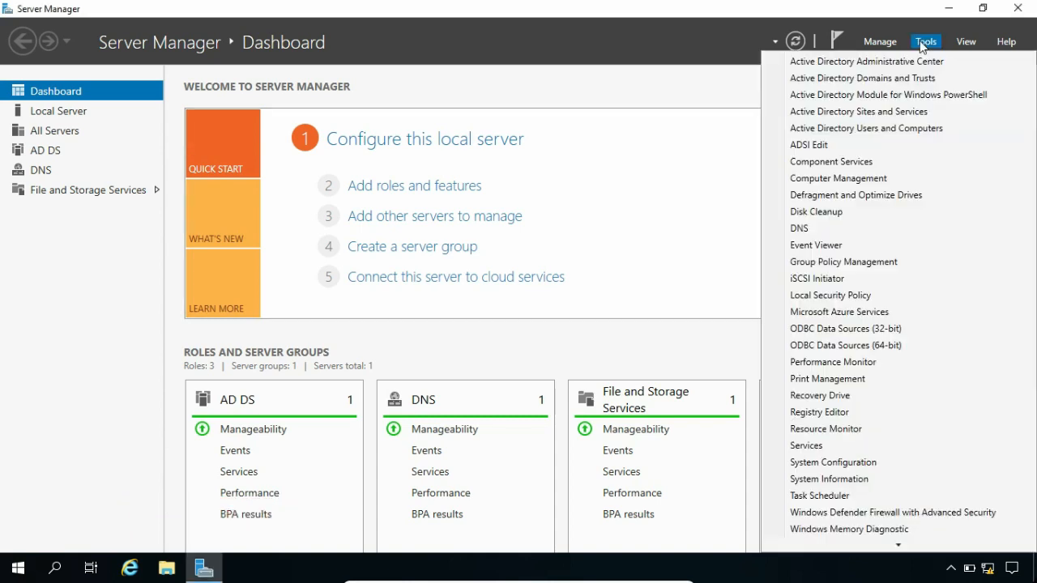
left_click(885, 130)
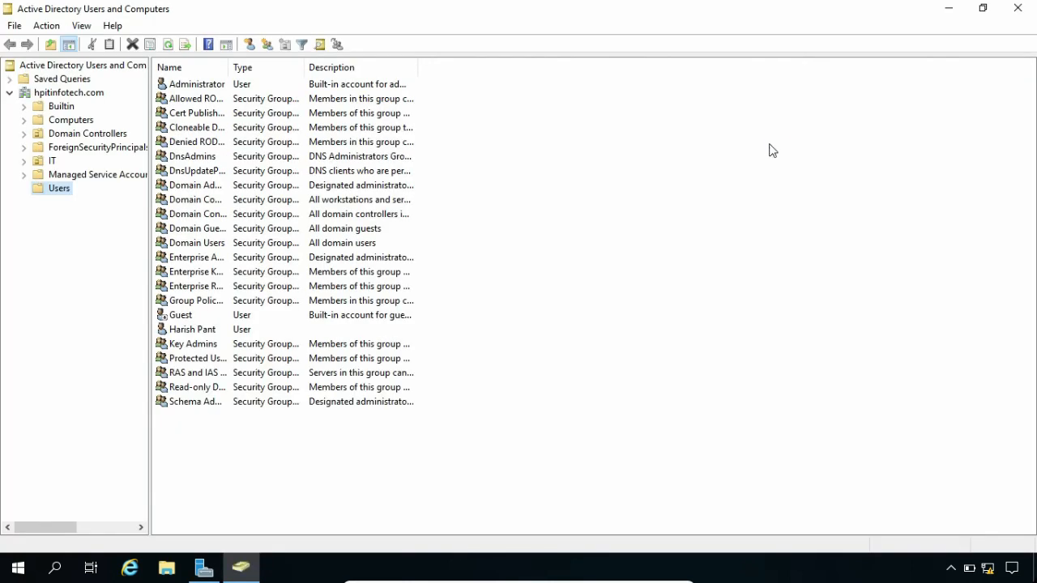
left_click(237, 335)
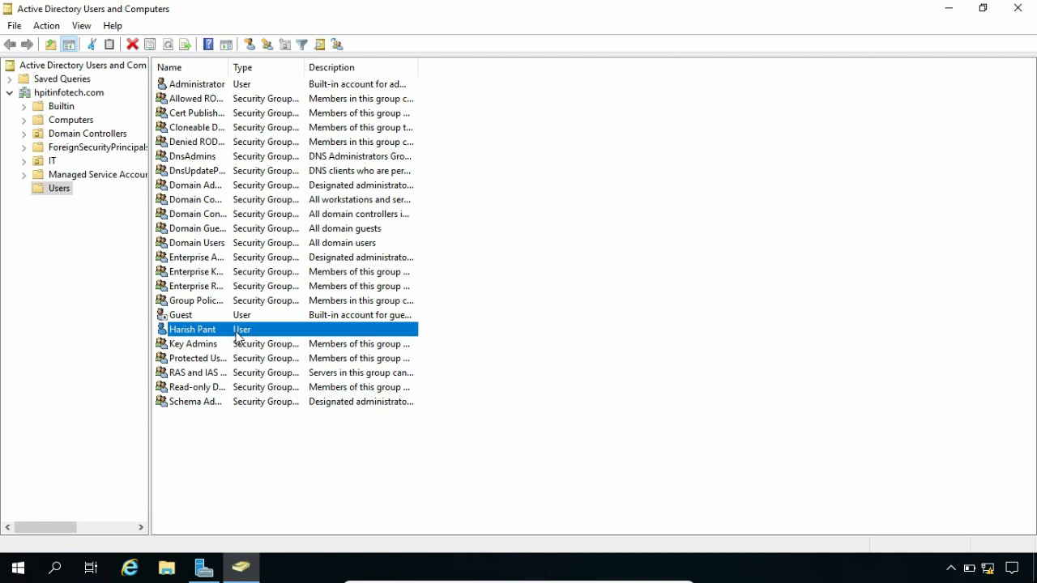
left_click(1018, 8)
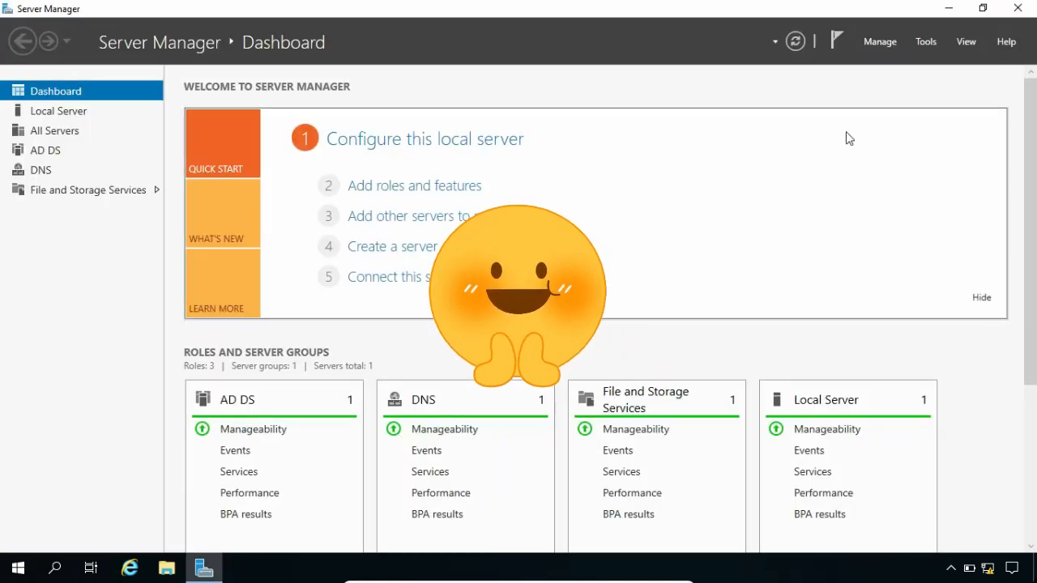